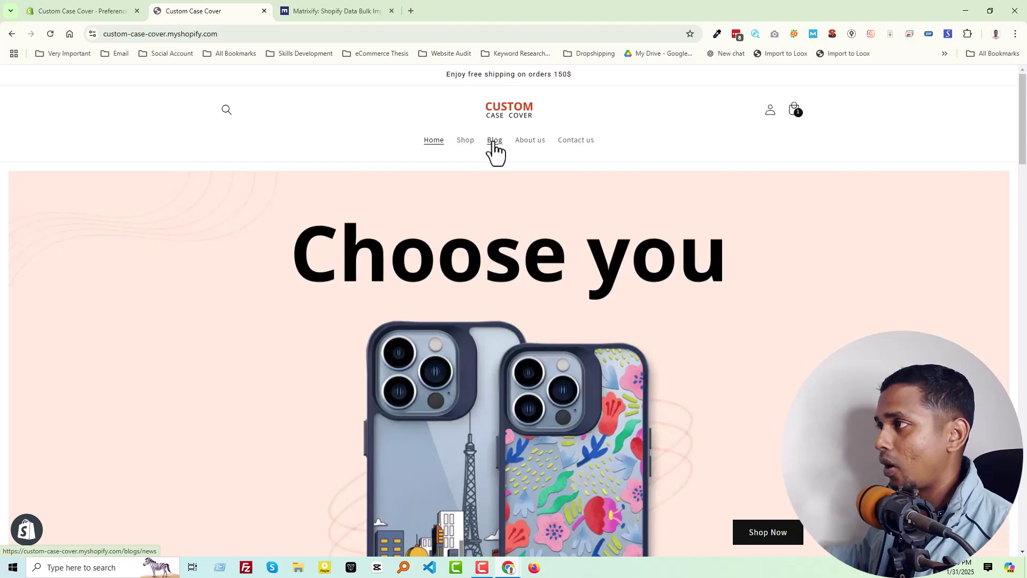
Confirm the storefront News blog is empty, then open the admin's Blog posts list
{"action": "left_click", "coordinate": [493, 141]}
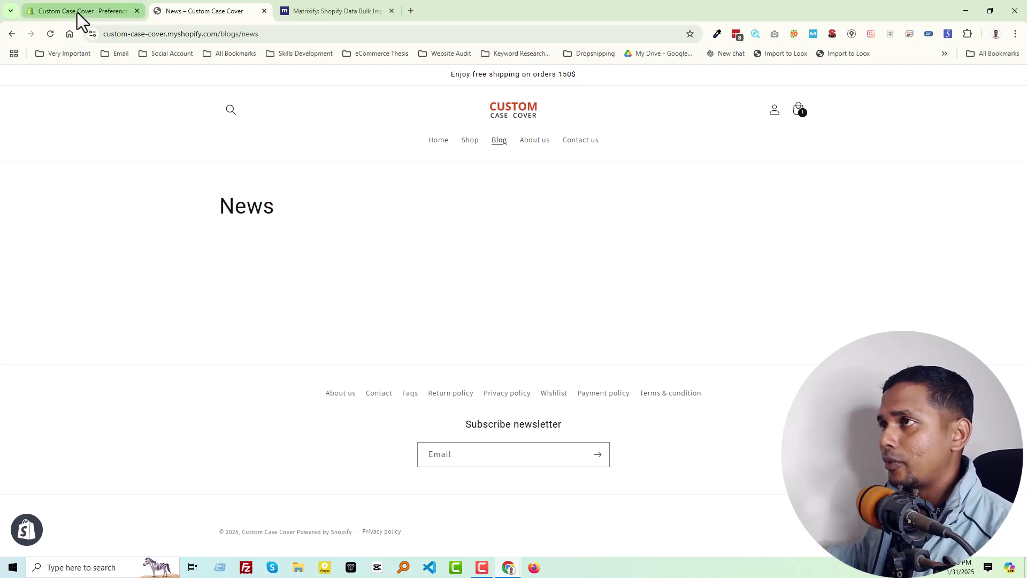
{"action": "mouse_move", "coordinate": [77, 12]}
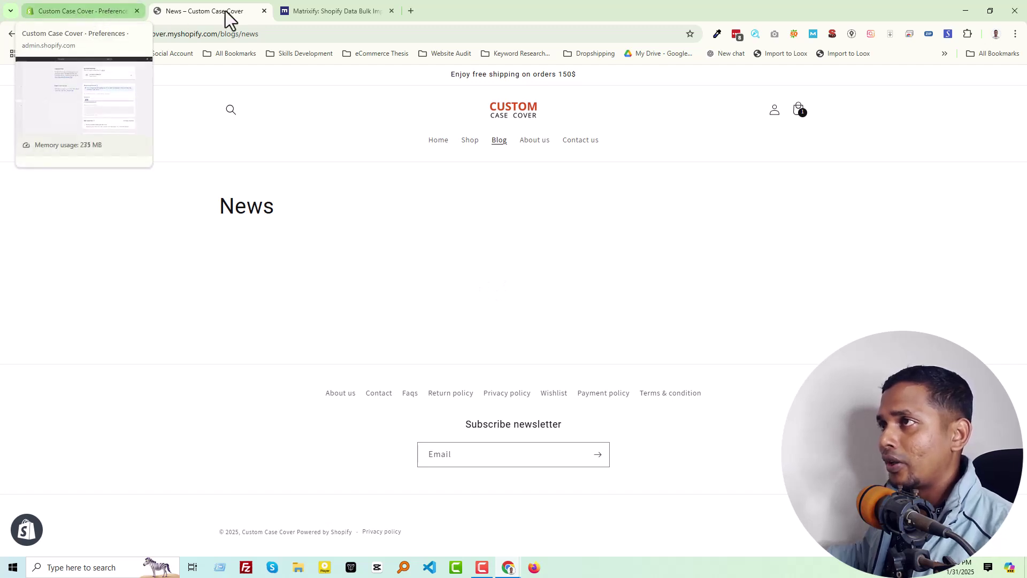
{"action": "left_click", "coordinate": [71, 9]}
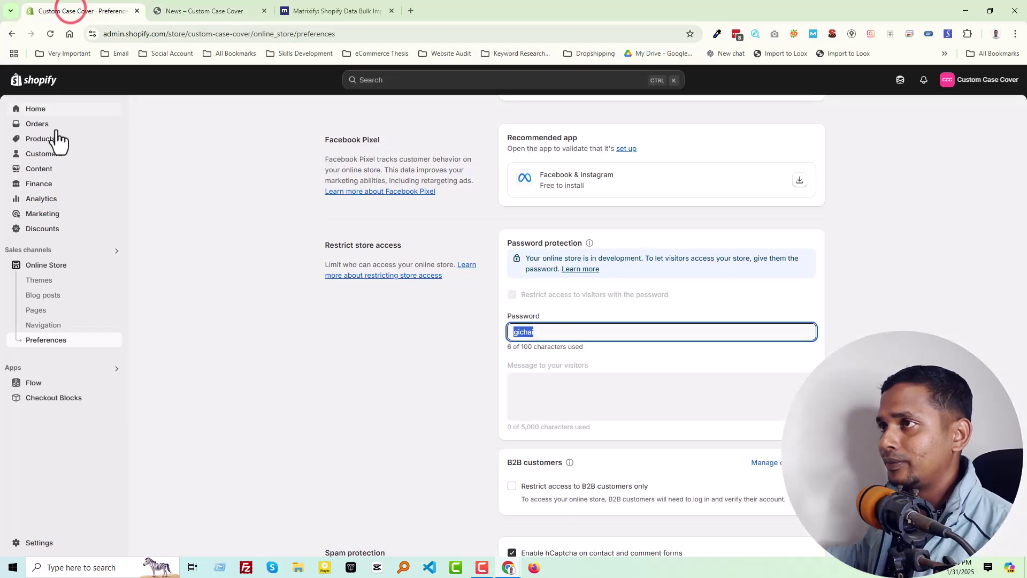
{"action": "left_click", "coordinate": [43, 109]}
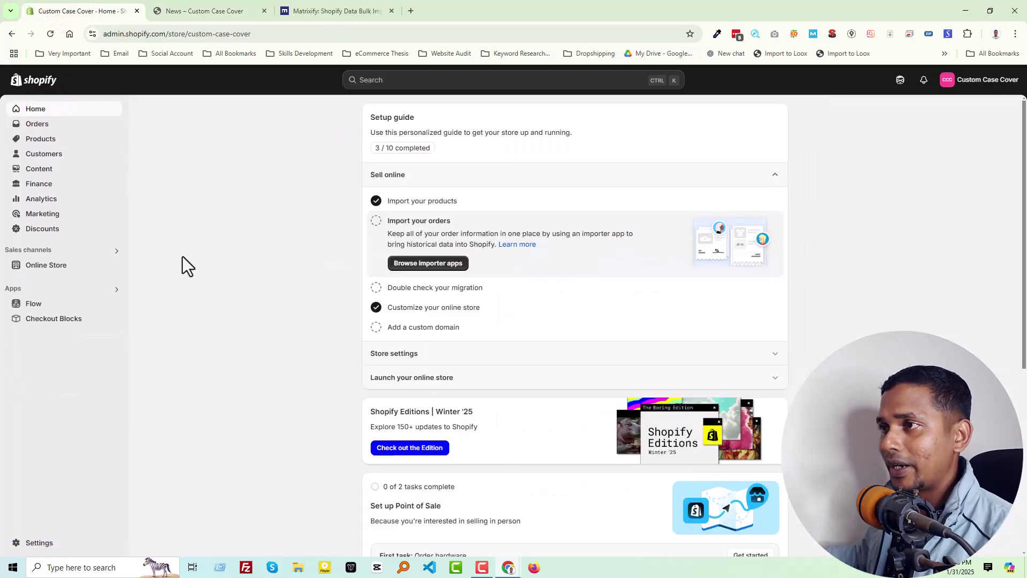
{"action": "left_click", "coordinate": [57, 266]}
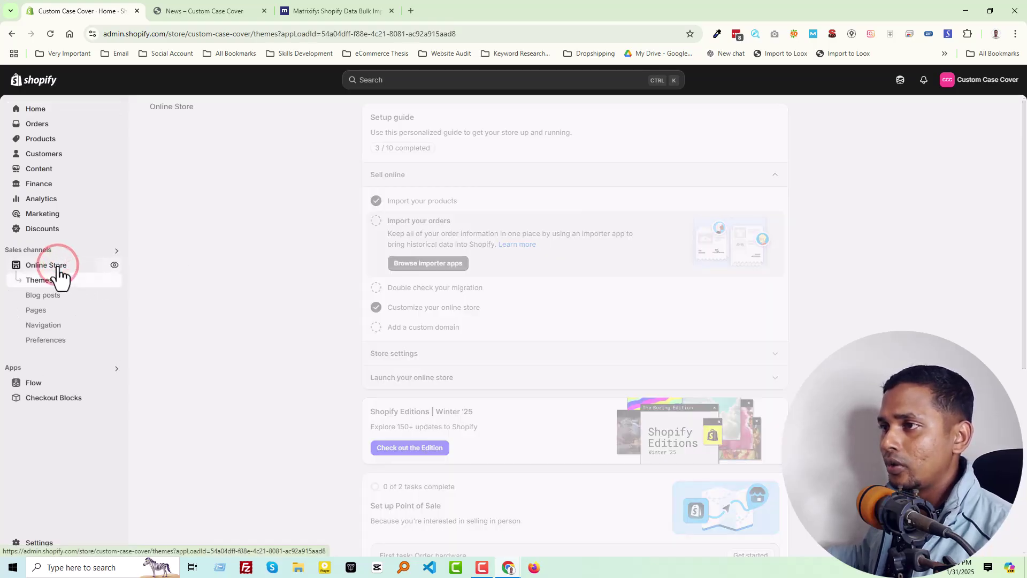
{"action": "left_click", "coordinate": [46, 298]}
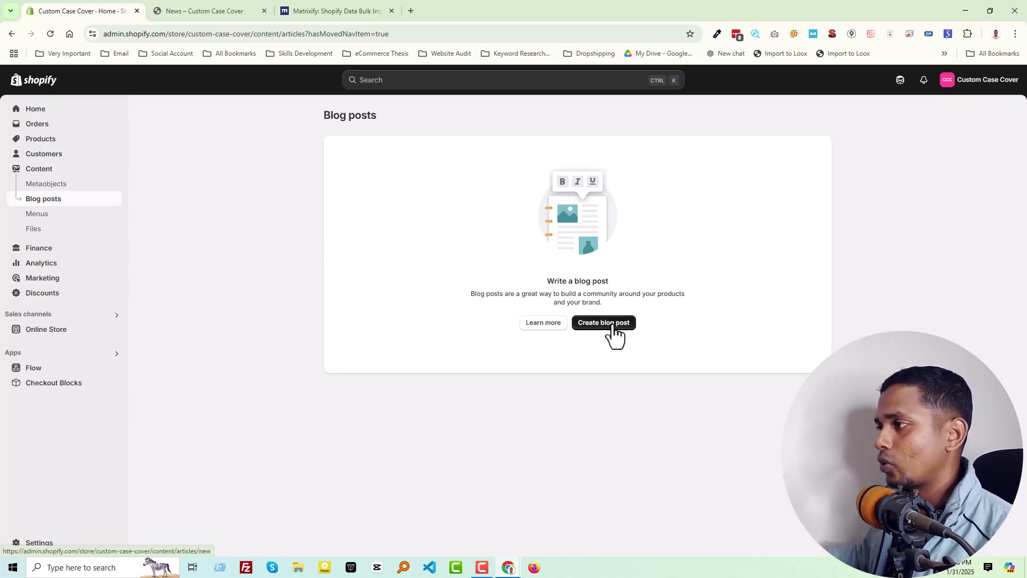
Look at the new blog post editor, then return to the empty Blog posts list
{"action": "left_click", "coordinate": [613, 330]}
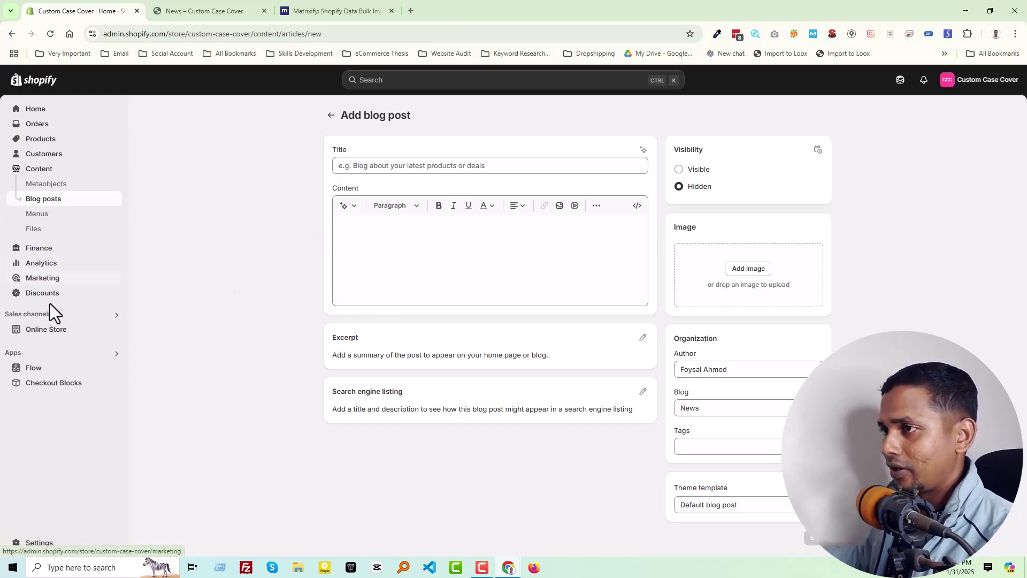
{"action": "left_click", "coordinate": [50, 328]}
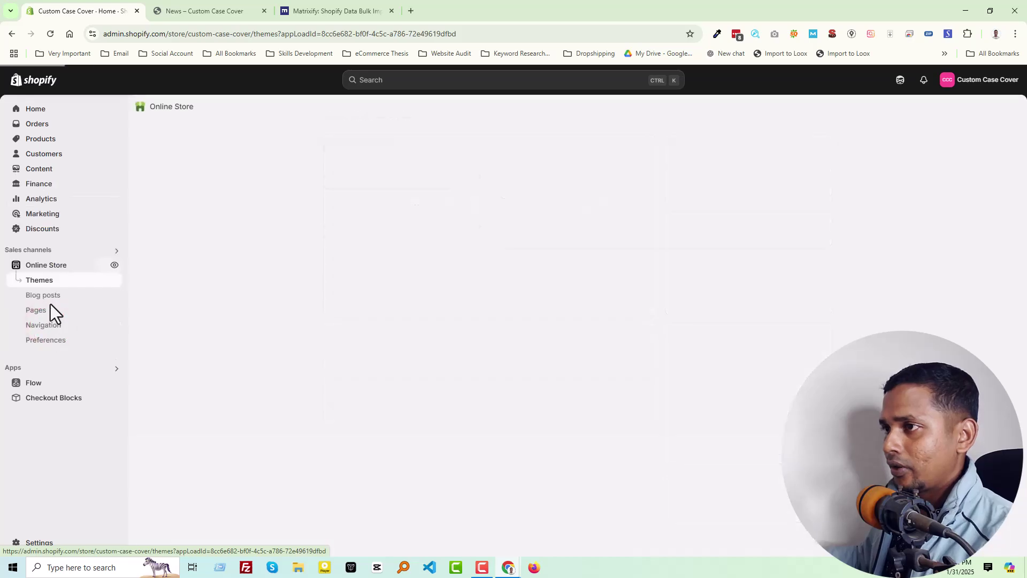
{"action": "left_click", "coordinate": [49, 301]}
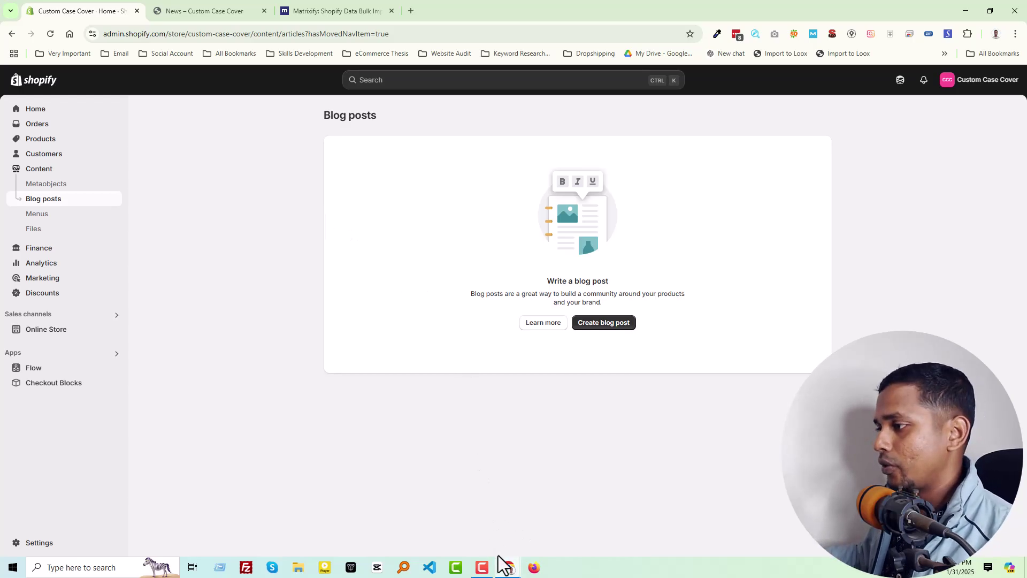
Ask ChatGPT for 6 custom phone case blog posts of maximum 500 content and expand the canvas
{"action": "mouse_move", "coordinate": [511, 568]}
{"action": "left_click", "coordinate": [481, 534]}
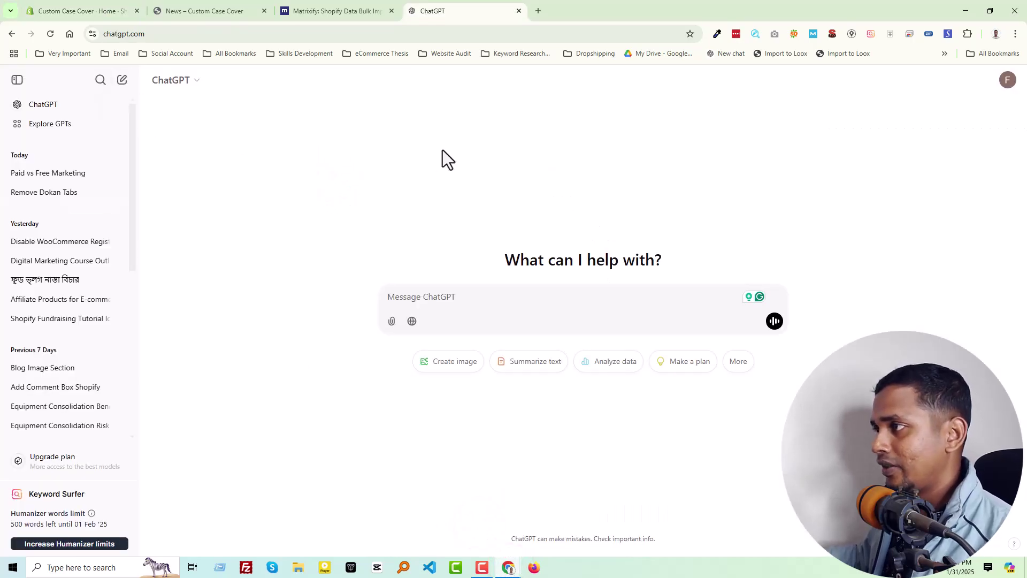
{"action": "left_click", "coordinate": [434, 300]}
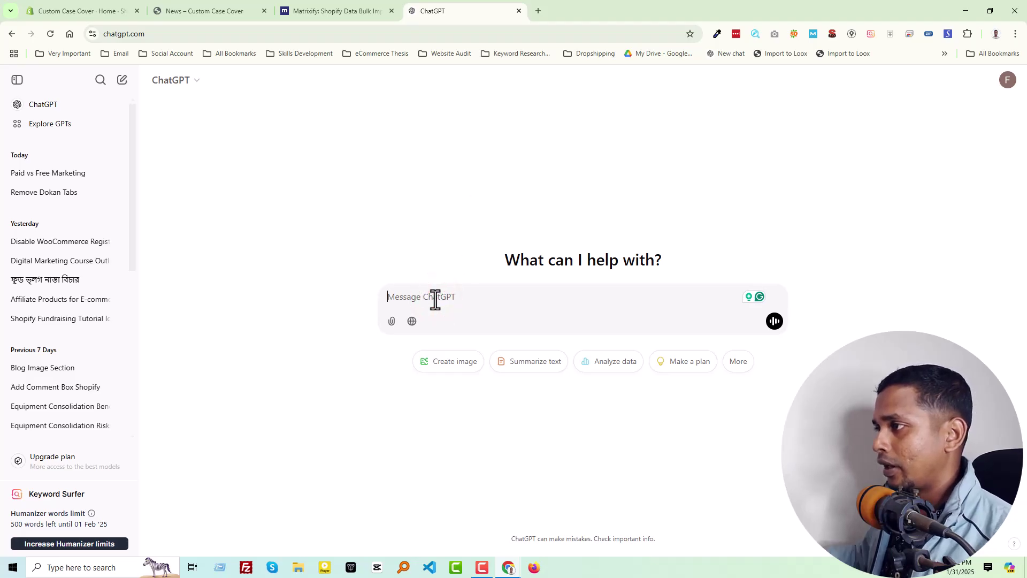
{"action": "type", "text": "create 6 blog posts for custom phone case  Maximum content 500"}
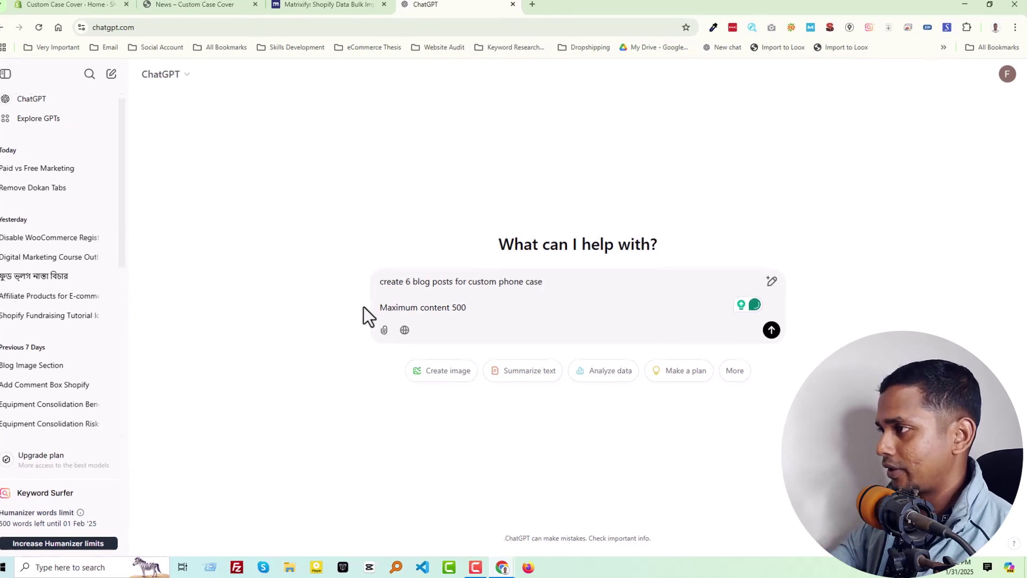
{"action": "key", "text": "Return"}
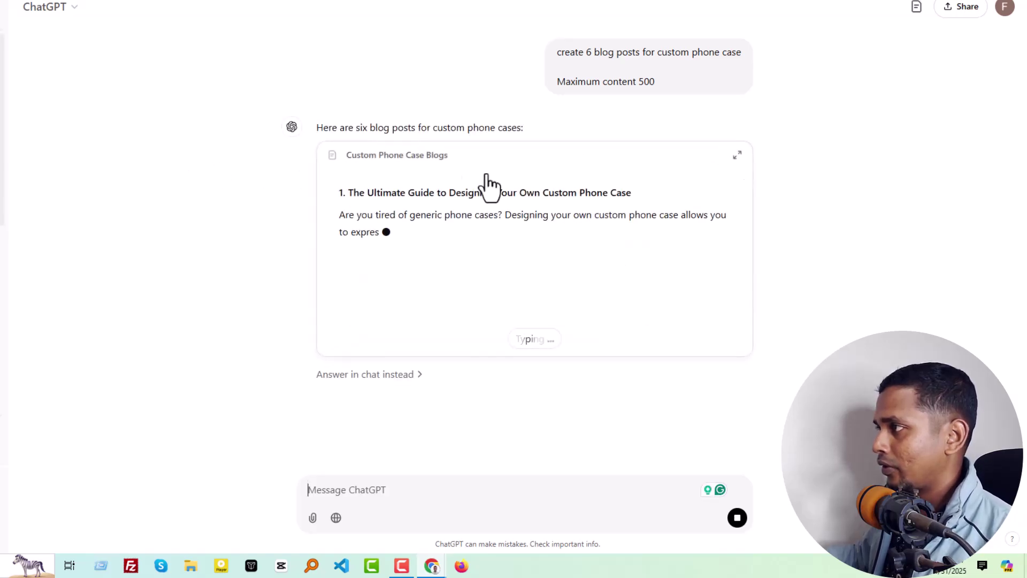
{"action": "left_click", "coordinate": [484, 181]}
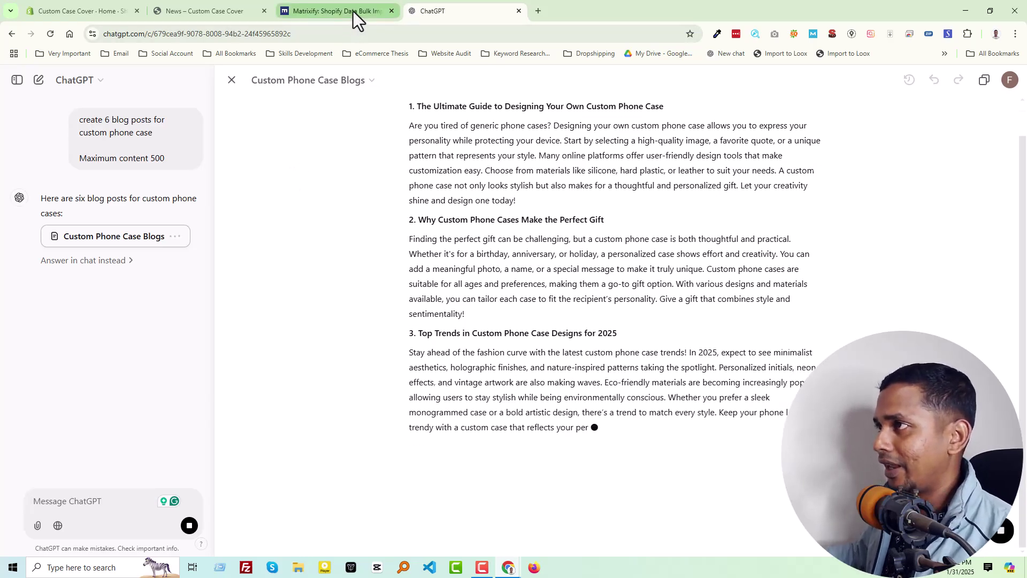
Scroll through the matrixify.app home page and return to the top
{"action": "left_click", "coordinate": [353, 12]}
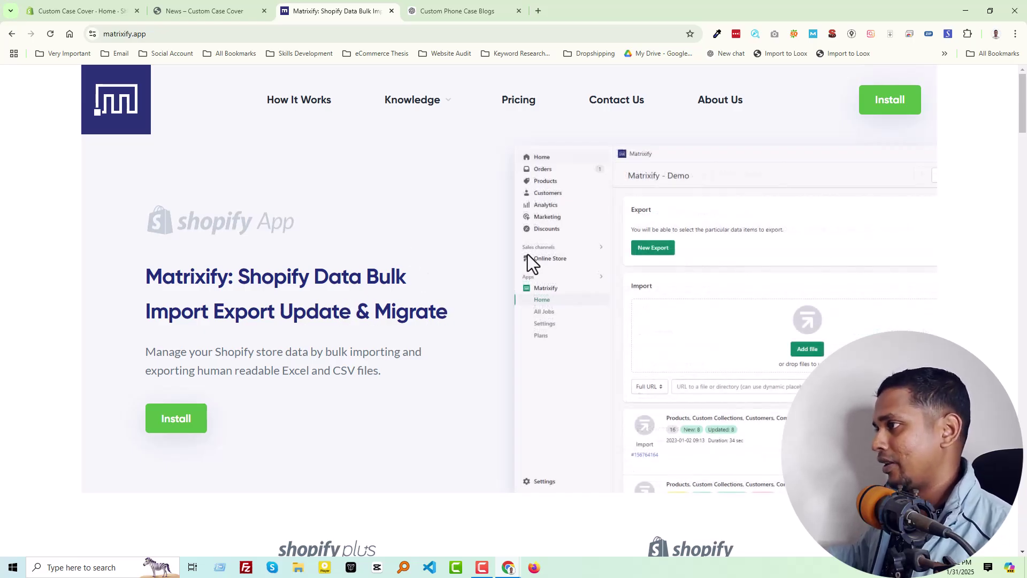
{"action": "scroll", "coordinate": [395, 235], "scroll_direction": "down", "scroll_amount": 2}
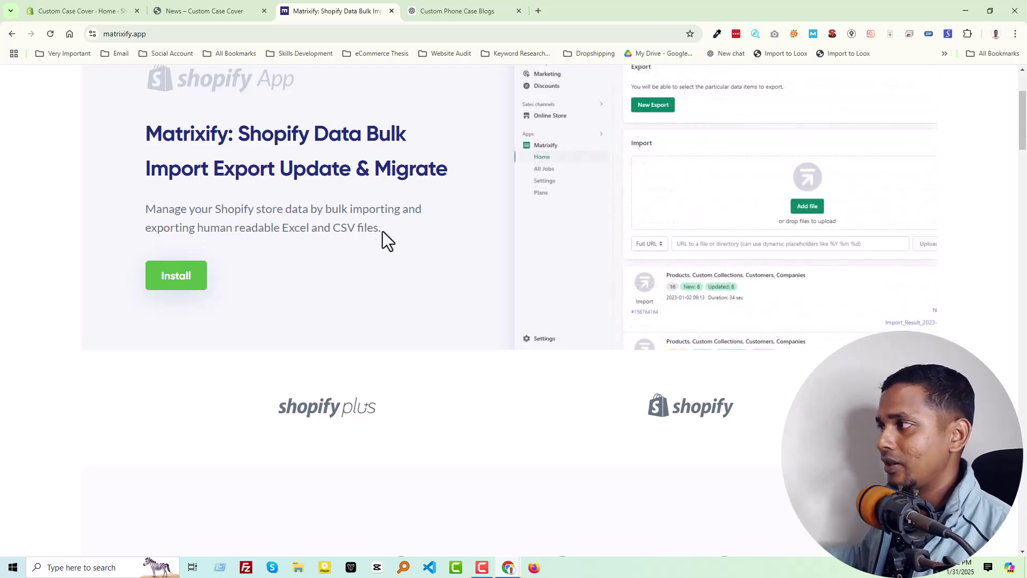
{"action": "scroll", "coordinate": [384, 231], "scroll_direction": "down", "scroll_amount": 7}
{"action": "scroll", "coordinate": [327, 225], "scroll_direction": "up", "scroll_amount": 1}
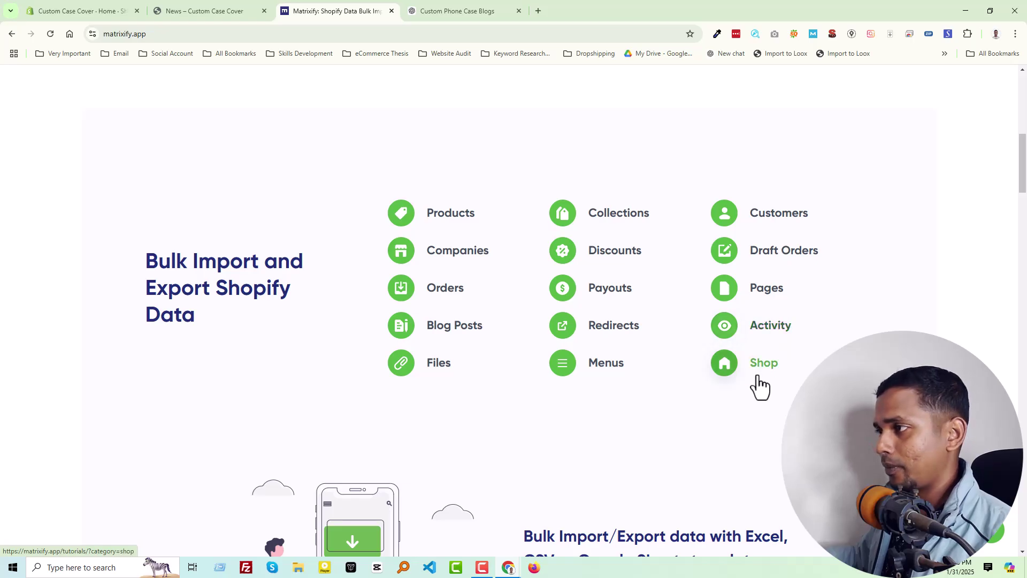
{"action": "scroll", "coordinate": [535, 328], "scroll_direction": "down", "scroll_amount": 5}
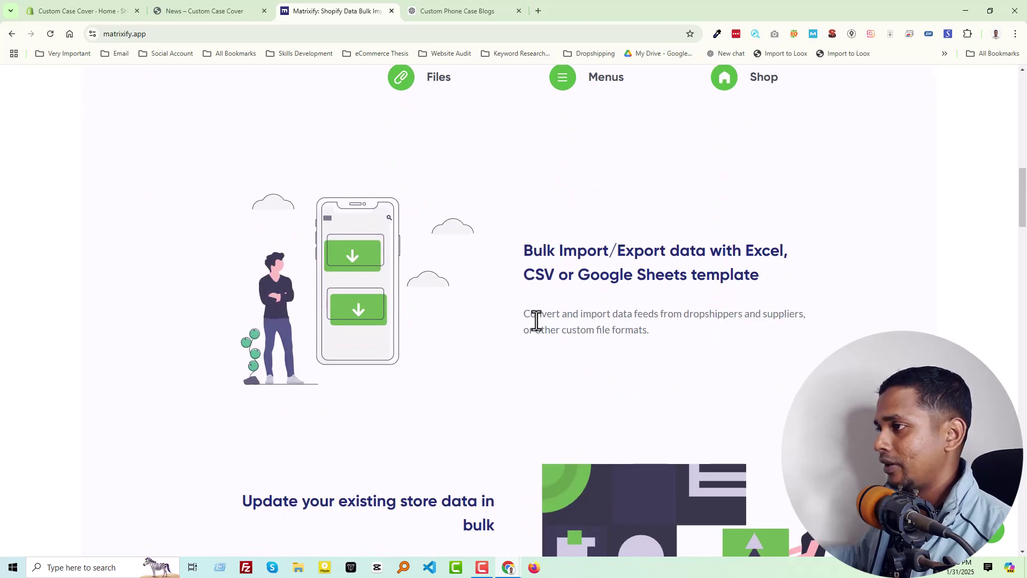
{"action": "scroll", "coordinate": [537, 321], "scroll_direction": "down", "scroll_amount": 5}
{"action": "scroll", "coordinate": [536, 321], "scroll_direction": "up", "scroll_amount": 10}
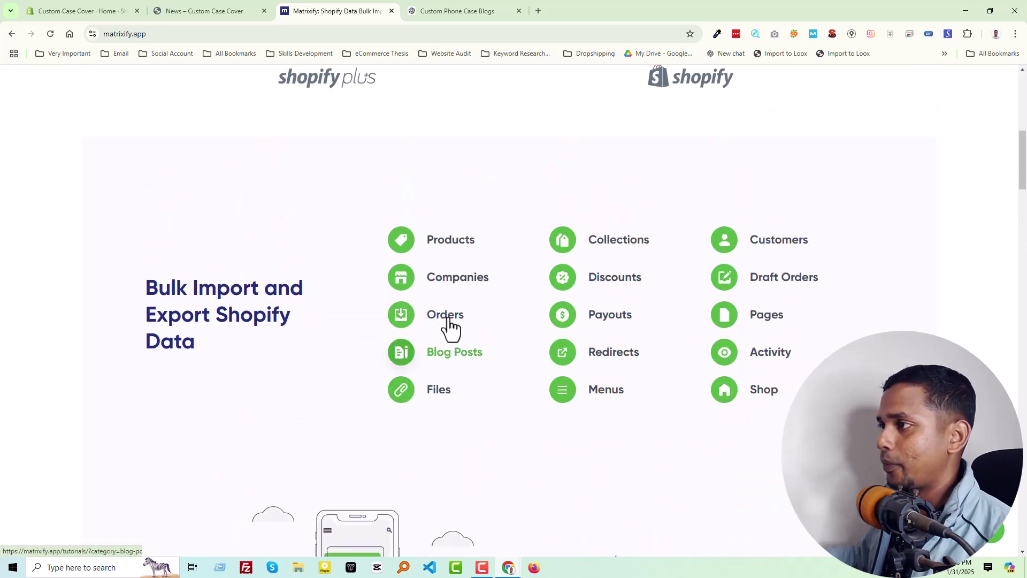
{"action": "scroll", "coordinate": [428, 321], "scroll_direction": "up", "scroll_amount": 5}
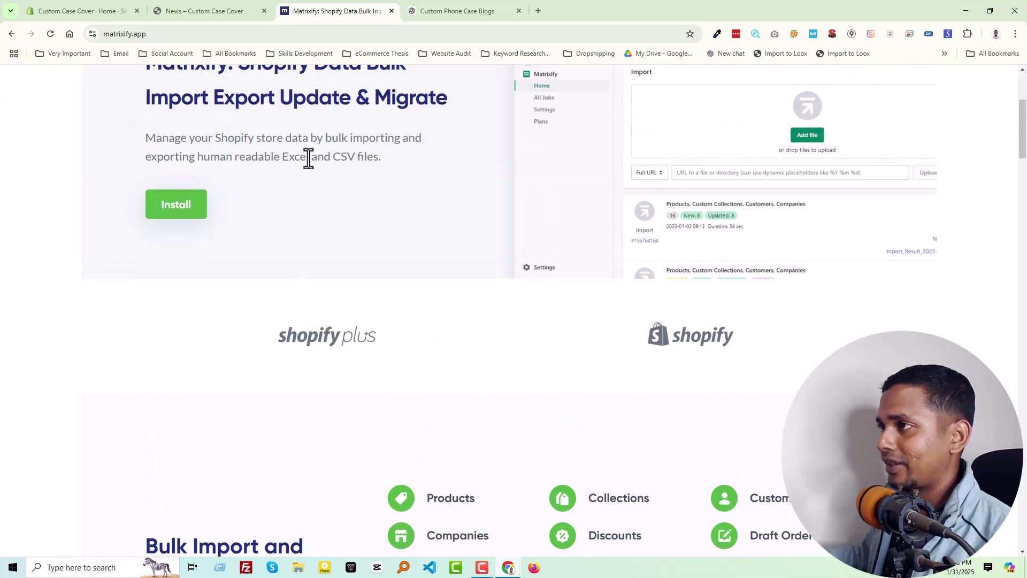
{"action": "scroll", "coordinate": [458, 283], "scroll_direction": "down", "scroll_amount": 6}
{"action": "scroll", "coordinate": [535, 289], "scroll_direction": "down", "scroll_amount": 15}
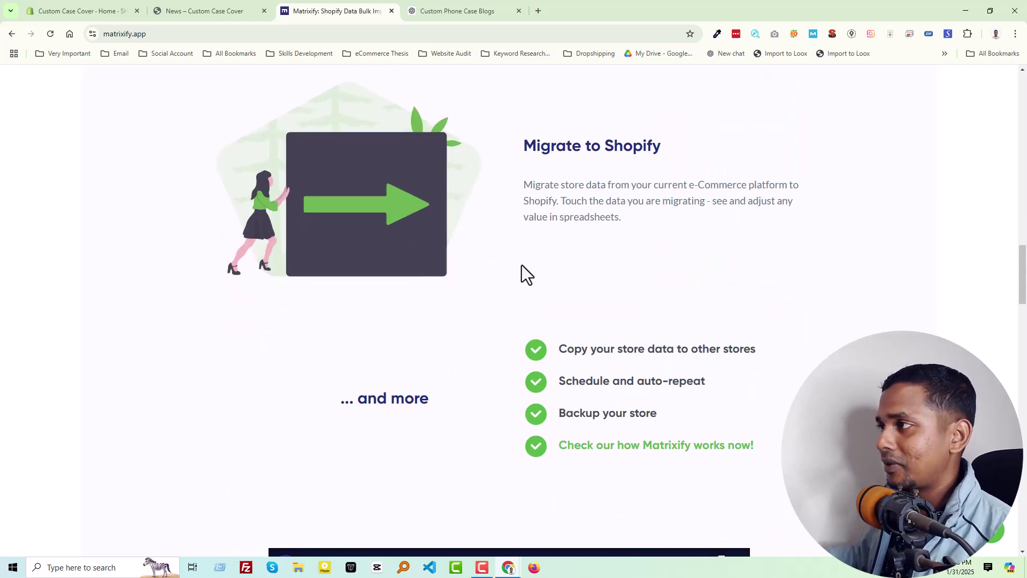
{"action": "scroll", "coordinate": [521, 265], "scroll_direction": "down", "scroll_amount": 10}
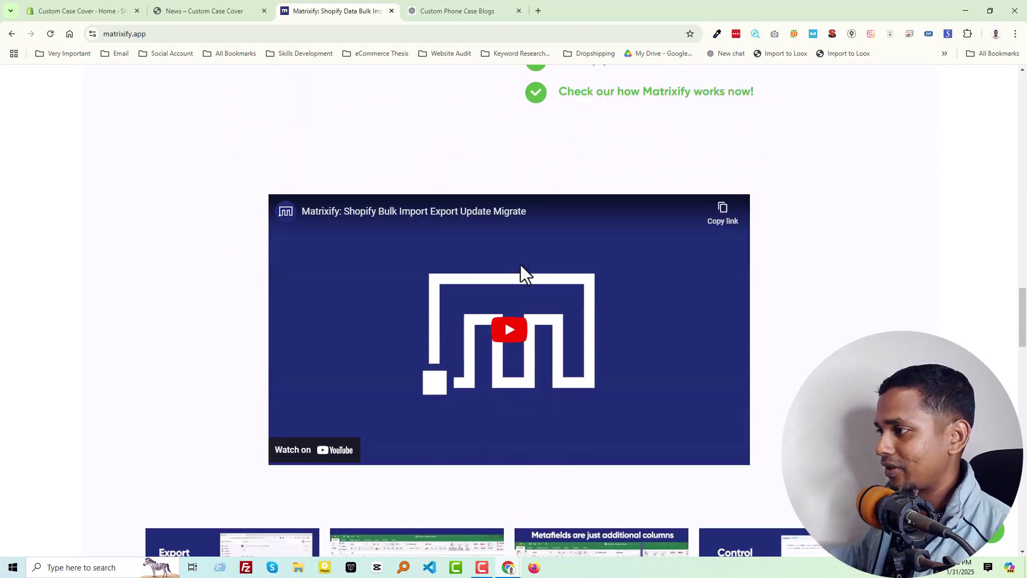
{"action": "scroll", "coordinate": [503, 276], "scroll_direction": "down", "scroll_amount": 10}
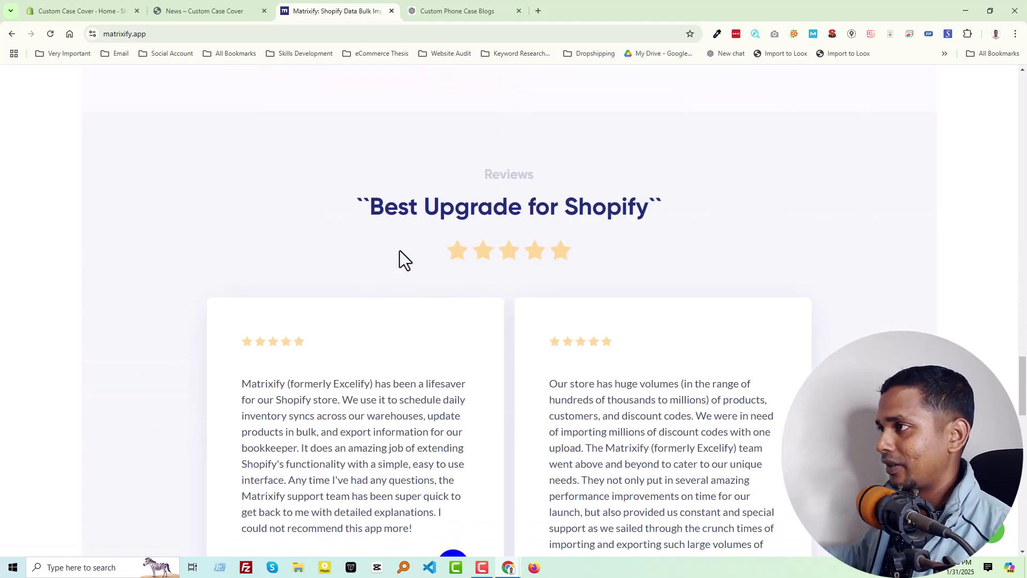
{"action": "scroll", "coordinate": [399, 254], "scroll_direction": "down", "scroll_amount": 6}
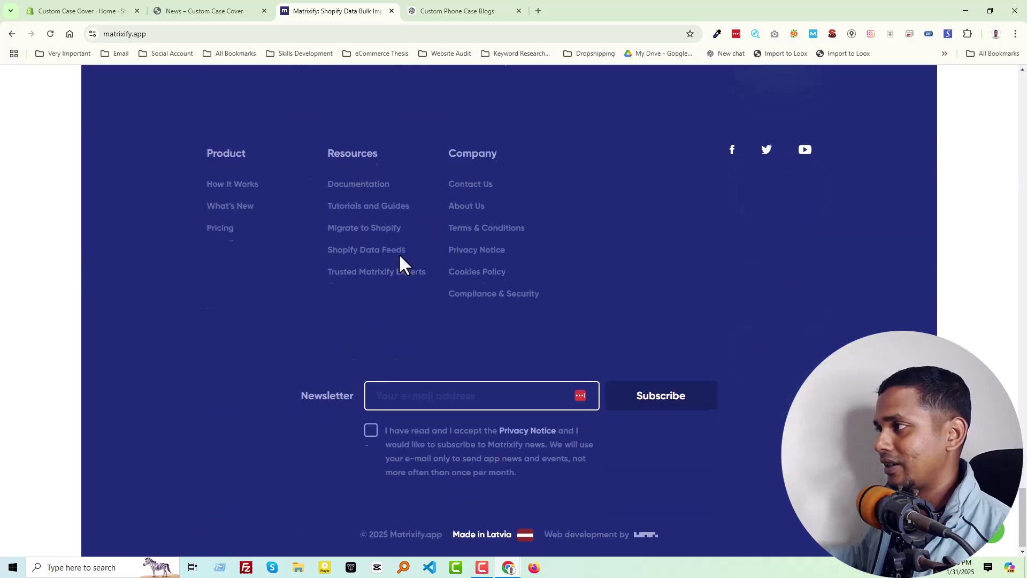
{"action": "scroll", "coordinate": [761, 309], "scroll_direction": "up", "scroll_amount": 15}
{"action": "scroll", "coordinate": [762, 308], "scroll_direction": "up", "scroll_amount": 15}
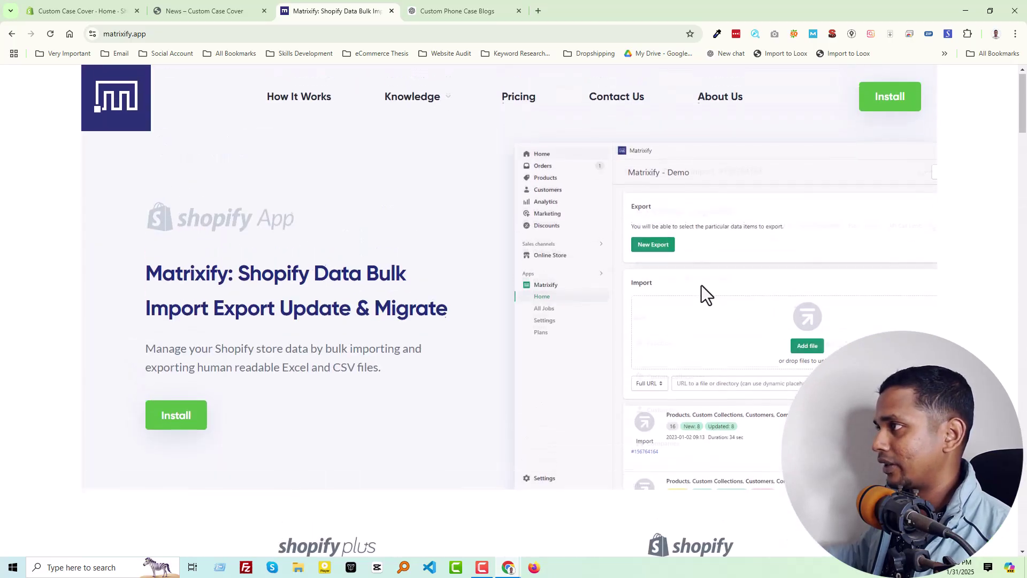
Compare the Demo, Basic $20, Big $50 and Enterprise $200 plans on Matrixify's pricing page
{"action": "left_click", "coordinate": [518, 104]}
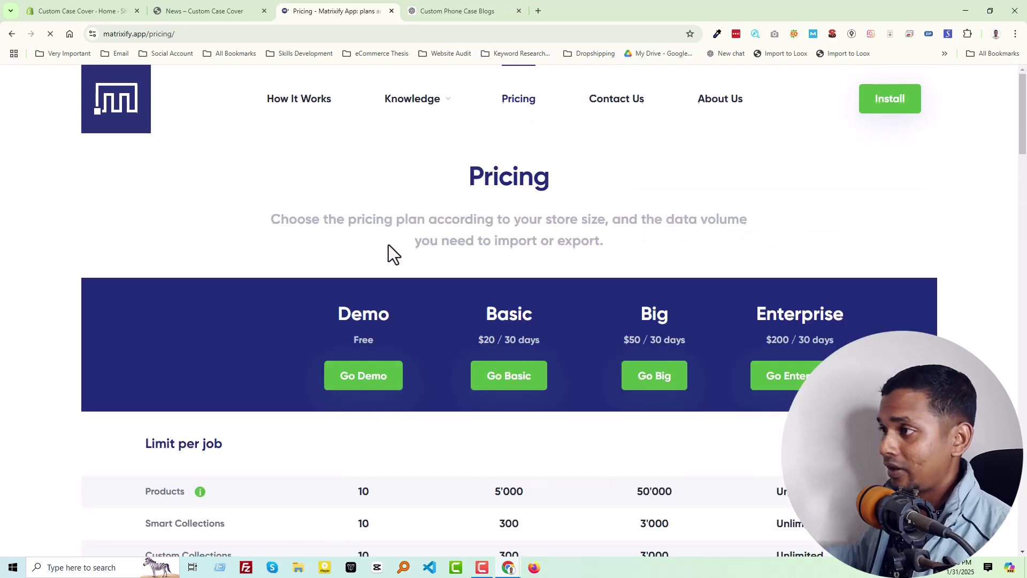
{"action": "scroll", "coordinate": [370, 249], "scroll_direction": "down", "scroll_amount": 1}
{"action": "scroll", "coordinate": [360, 292], "scroll_direction": "down", "scroll_amount": 3}
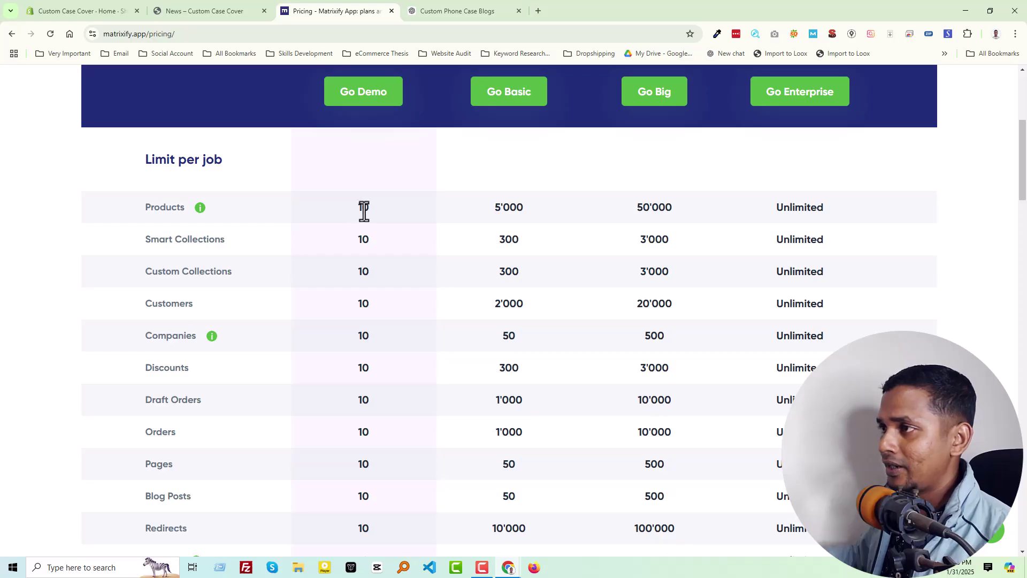
{"action": "scroll", "coordinate": [192, 374], "scroll_direction": "down", "scroll_amount": 4}
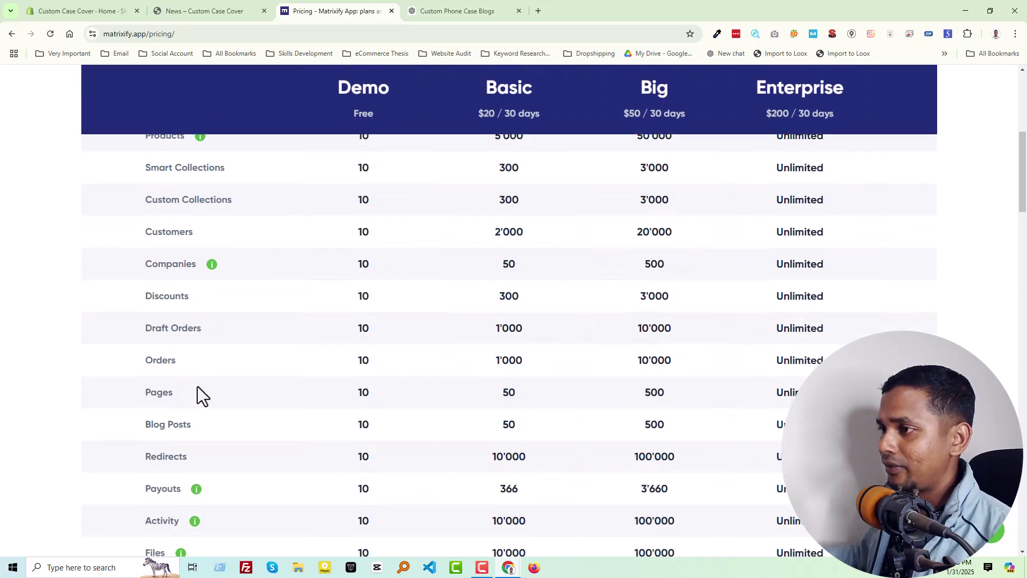
{"action": "scroll", "coordinate": [191, 460], "scroll_direction": "down", "scroll_amount": 1}
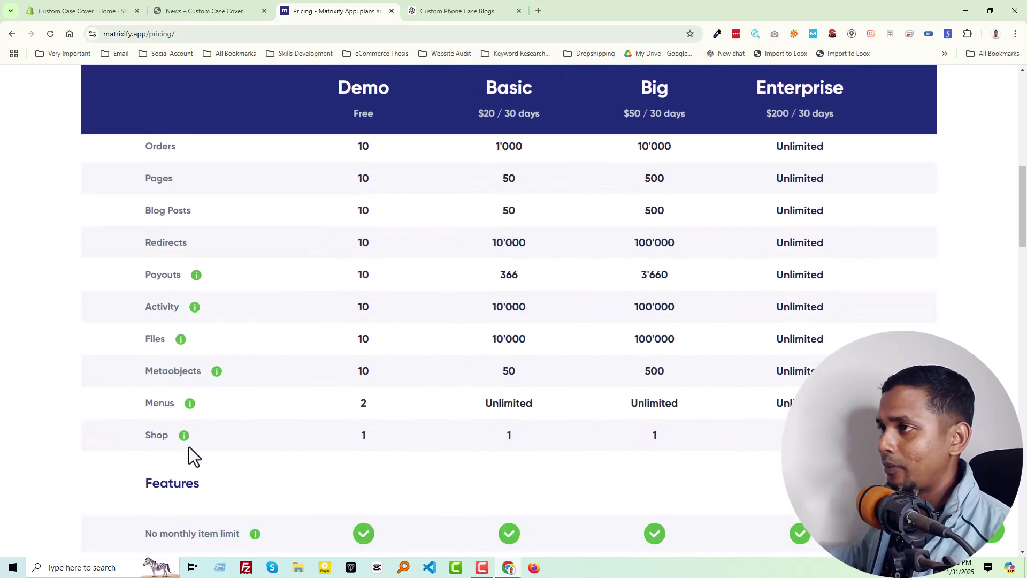
{"action": "scroll", "coordinate": [182, 406], "scroll_direction": "up", "scroll_amount": 3}
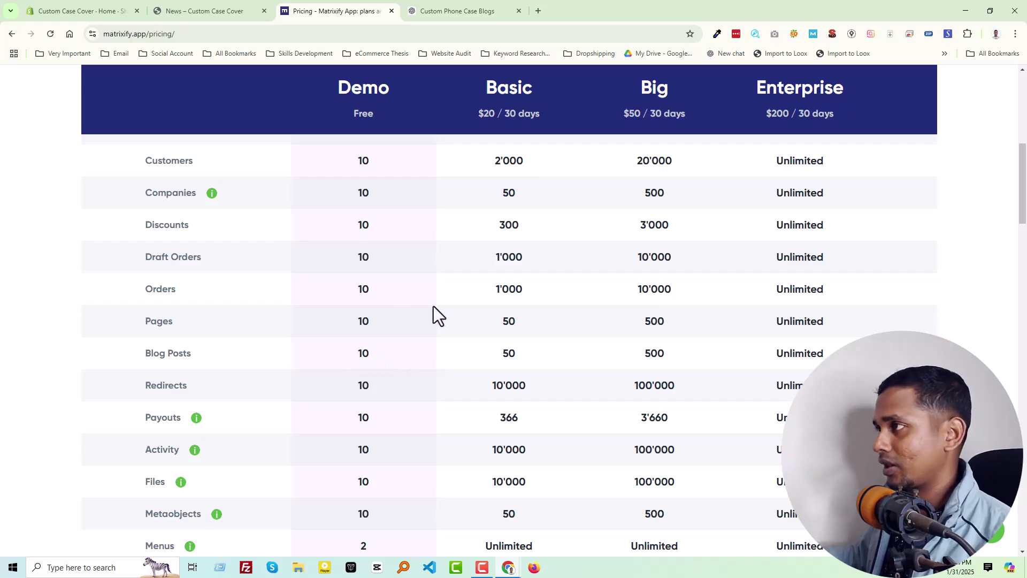
{"action": "scroll", "coordinate": [433, 310], "scroll_direction": "up", "scroll_amount": 8}
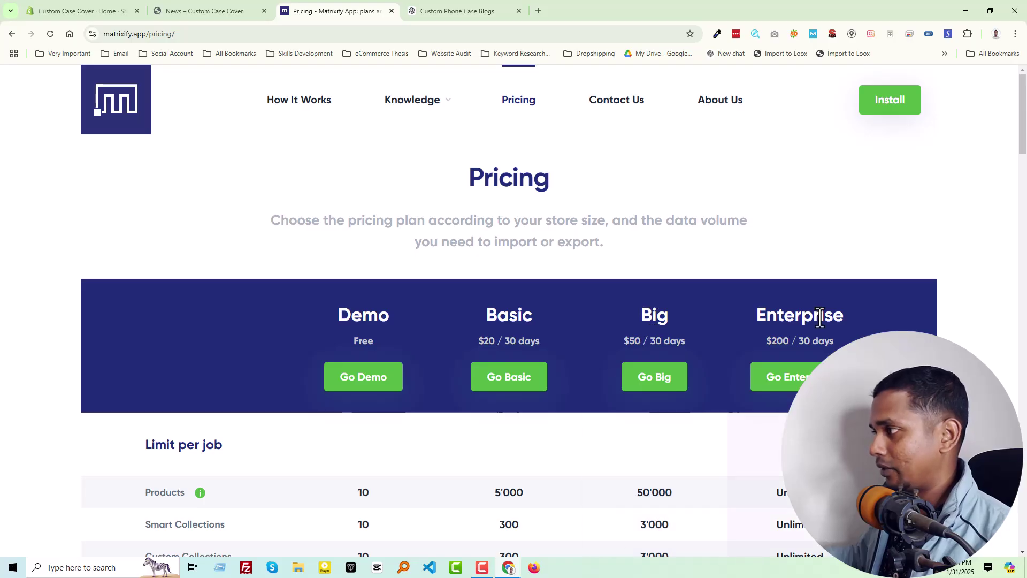
{"action": "scroll", "coordinate": [817, 315], "scroll_direction": "down", "scroll_amount": 5}
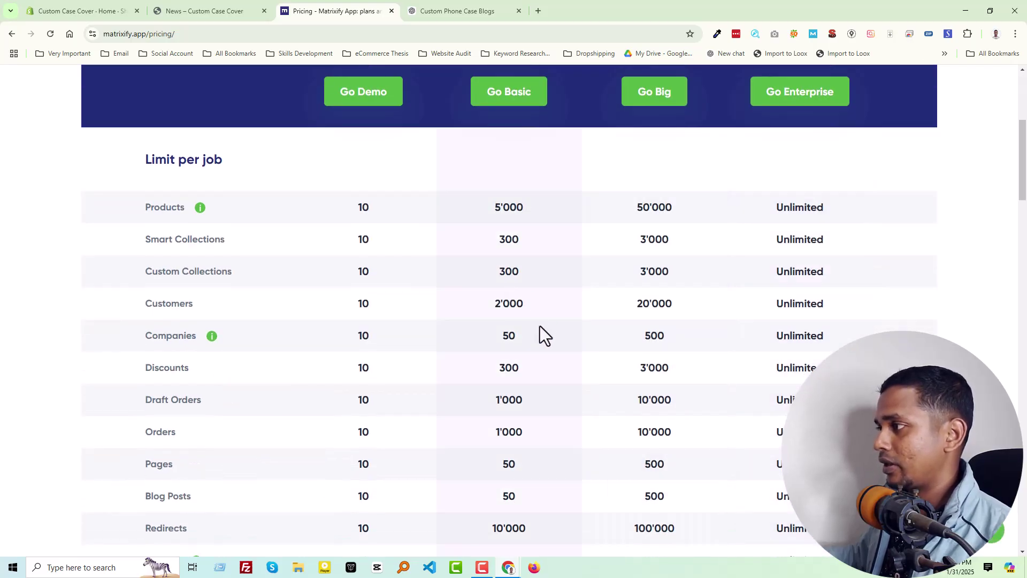
{"action": "scroll", "coordinate": [540, 327], "scroll_direction": "down", "scroll_amount": 4}
{"action": "scroll", "coordinate": [541, 334], "scroll_direction": "down", "scroll_amount": 4}
{"action": "scroll", "coordinate": [541, 337], "scroll_direction": "down", "scroll_amount": 4}
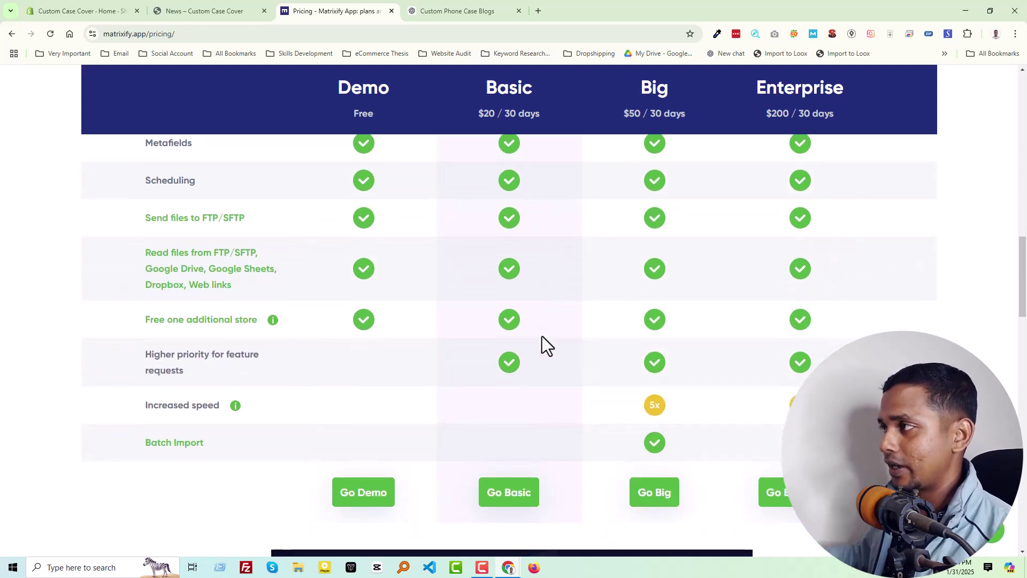
{"action": "scroll", "coordinate": [542, 336], "scroll_direction": "up", "scroll_amount": 7}
{"action": "scroll", "coordinate": [541, 335], "scroll_direction": "down", "scroll_amount": 5}
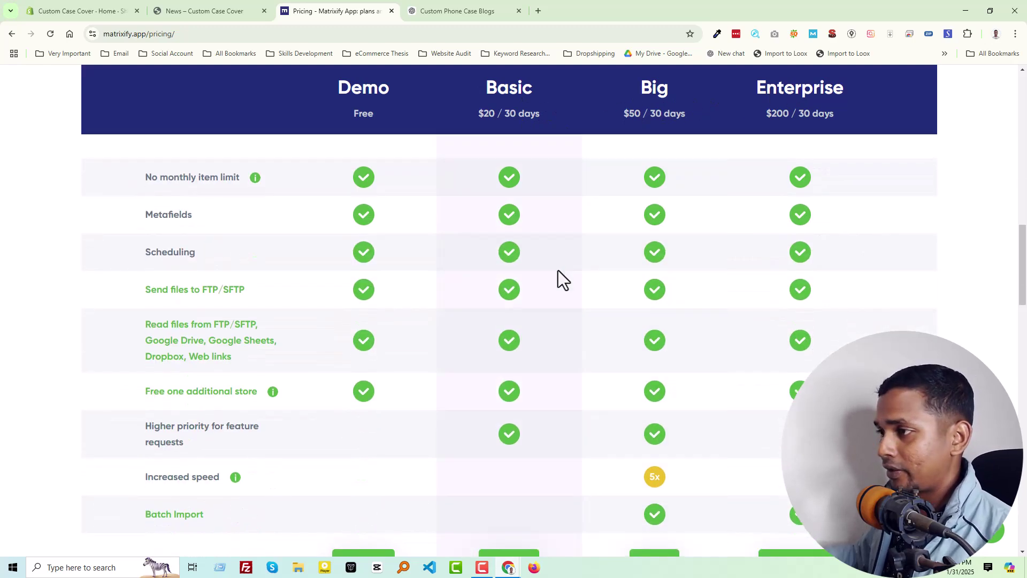
{"action": "scroll", "coordinate": [546, 289], "scroll_direction": "down", "scroll_amount": 4}
{"action": "scroll", "coordinate": [562, 313], "scroll_direction": "up", "scroll_amount": 20}
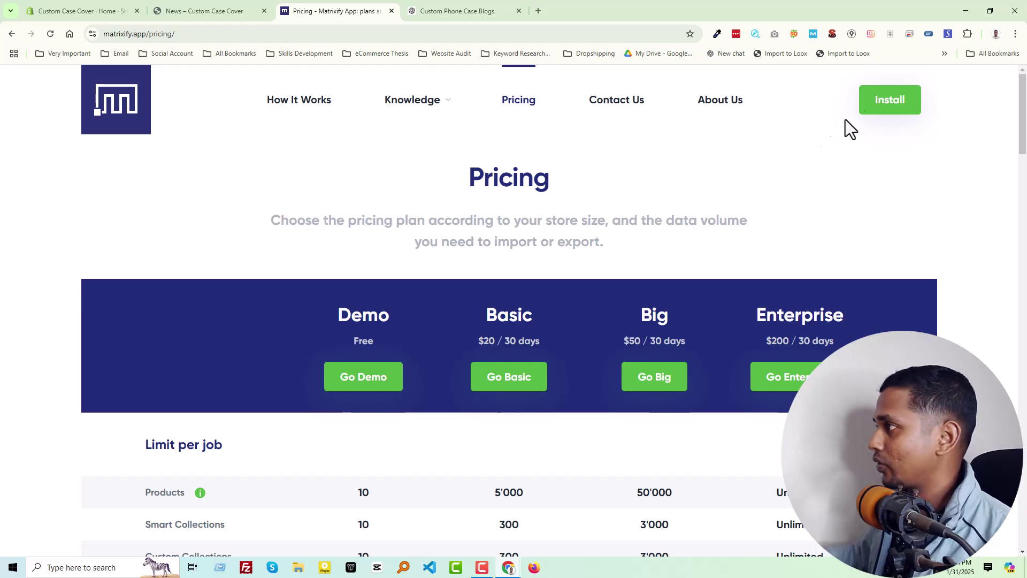
Find 'matrixify' in the Shopify App Store and start installing it on the store
{"action": "left_click", "coordinate": [889, 100]}
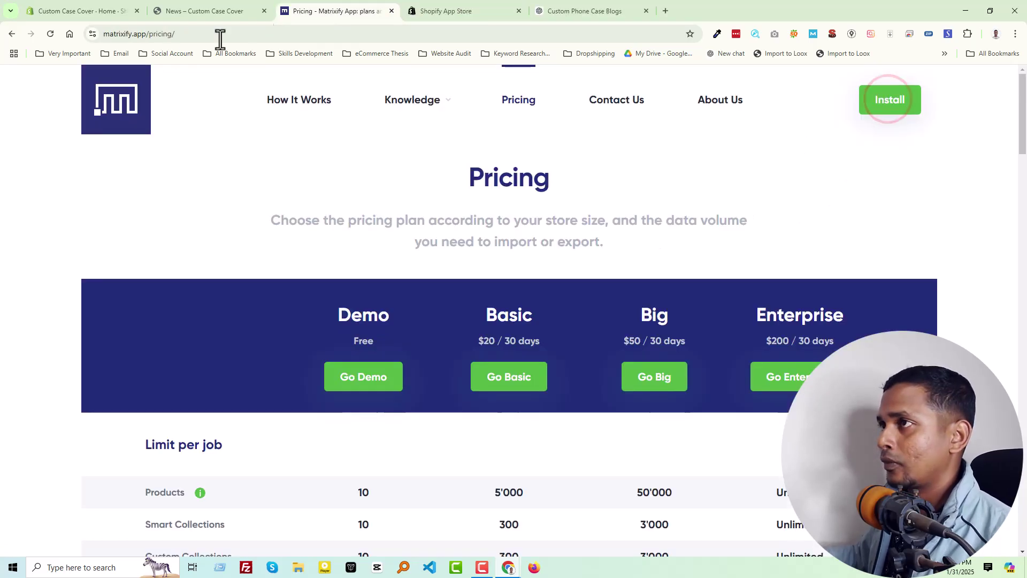
{"action": "left_click", "coordinate": [110, 34]}
{"action": "left_click", "coordinate": [434, 8]}
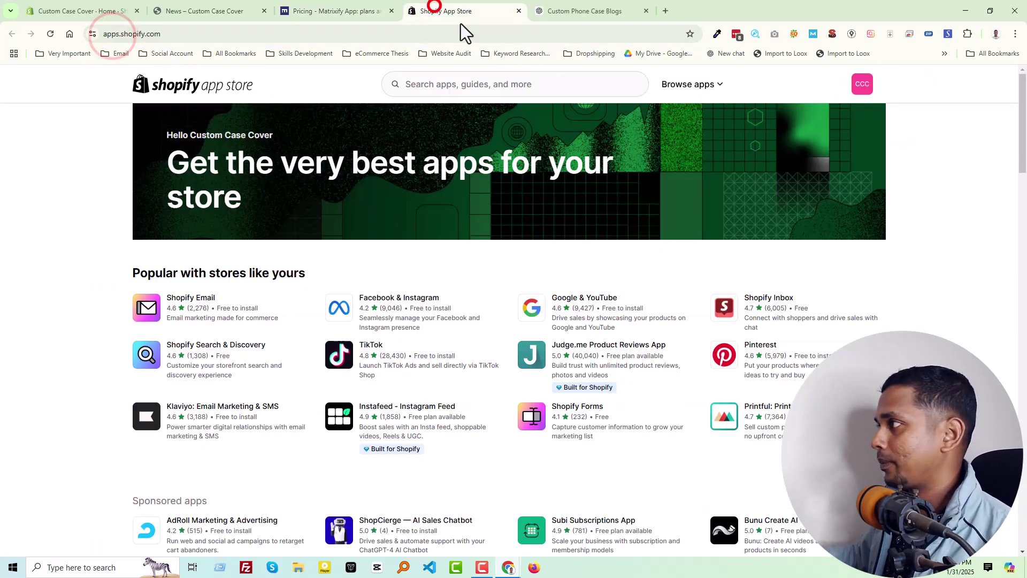
{"action": "left_click", "coordinate": [513, 85]}
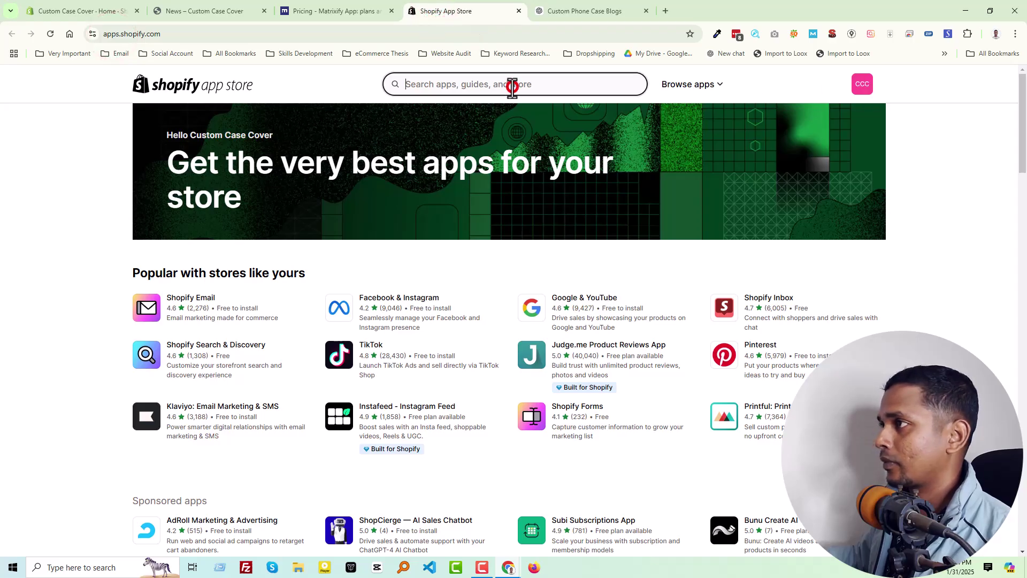
{"action": "type", "text": "matrixify"}
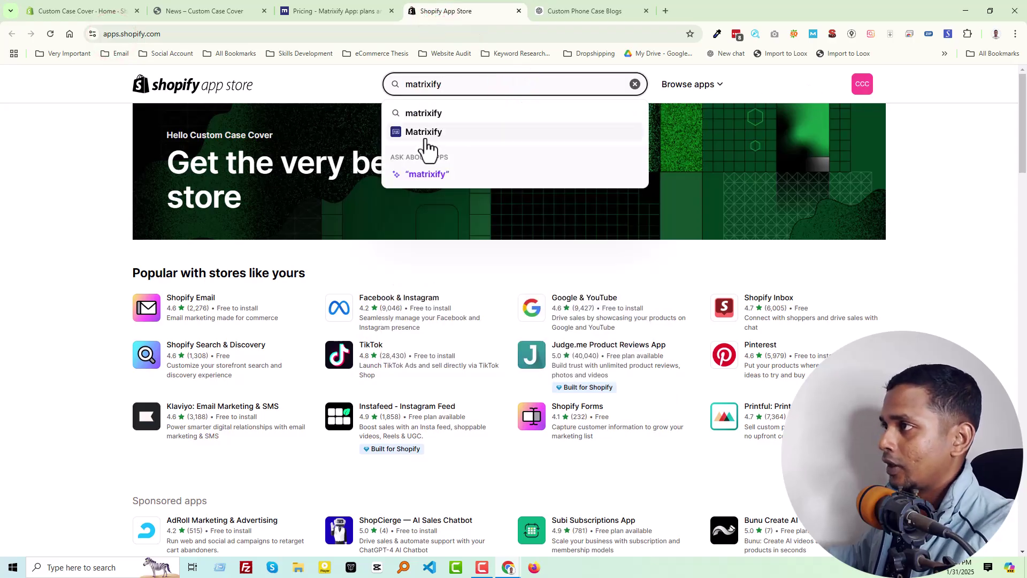
{"action": "left_click", "coordinate": [426, 134]}
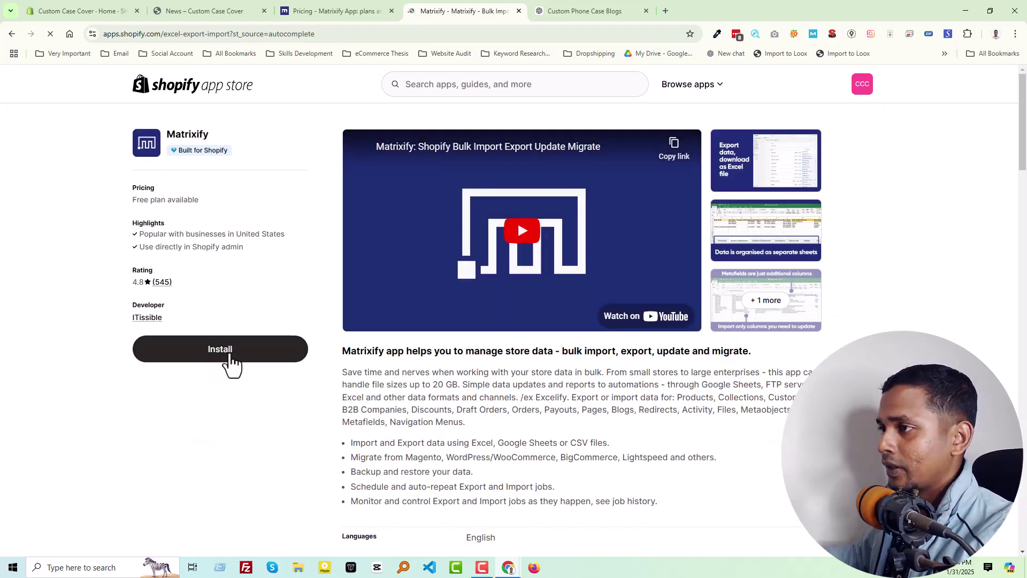
{"action": "left_click", "coordinate": [229, 353]}
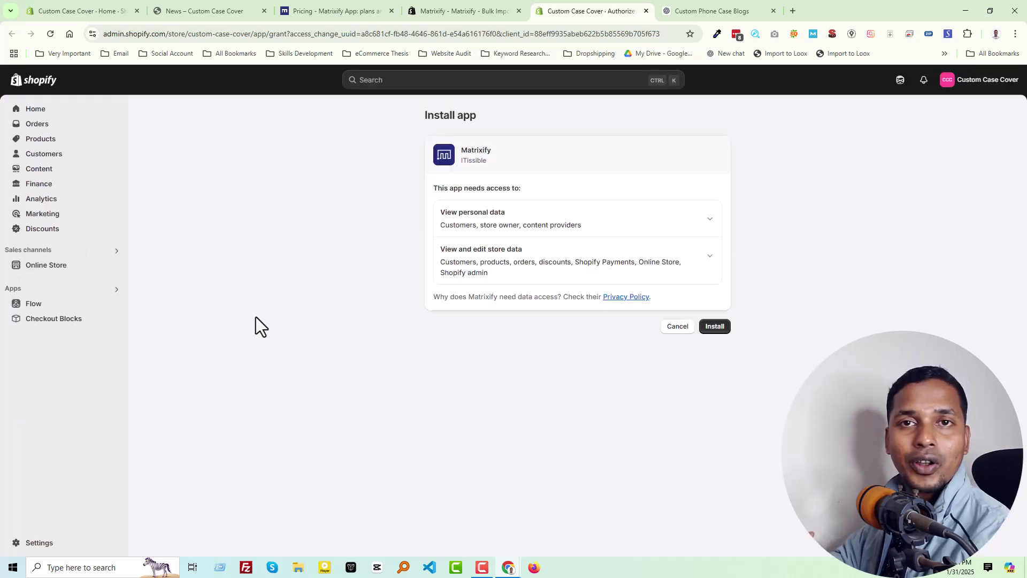
Grant Matrixify the requested data access and install it
{"action": "left_click", "coordinate": [283, 316]}
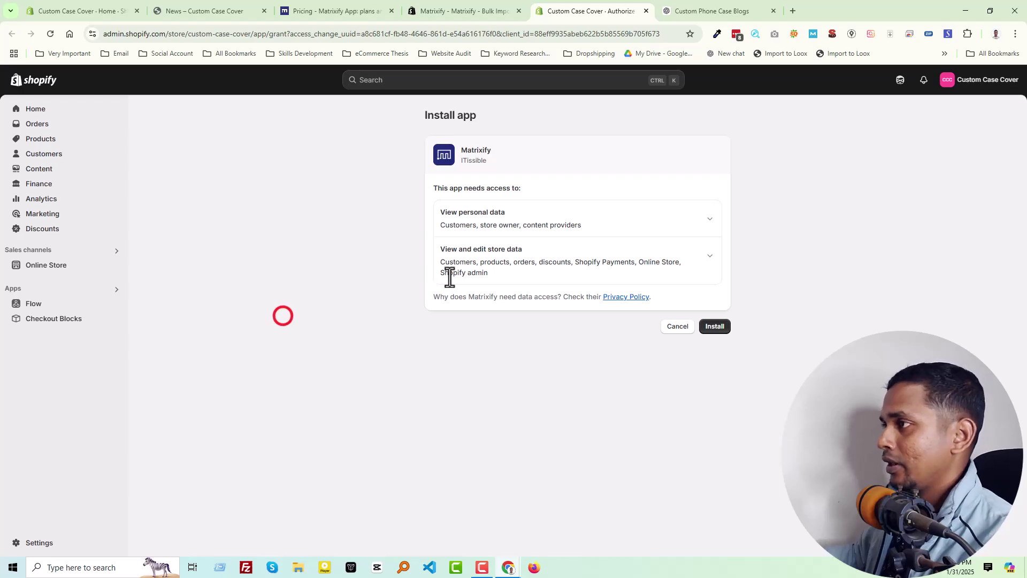
{"action": "left_click", "coordinate": [715, 328]}
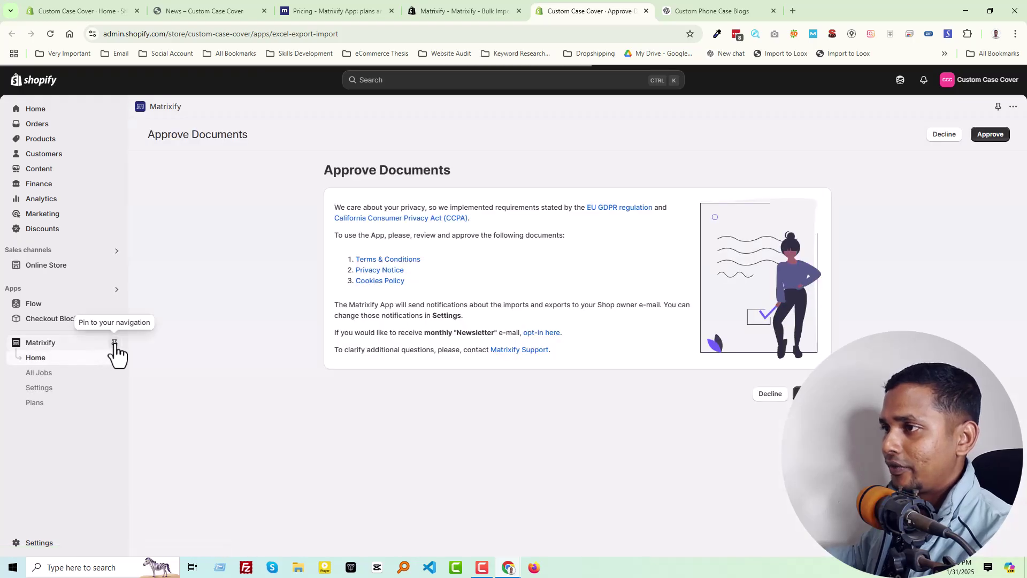
Pin Matrixify in the admin sidebar and approve its terms, privacy and cookie documents
{"action": "left_click", "coordinate": [115, 343]}
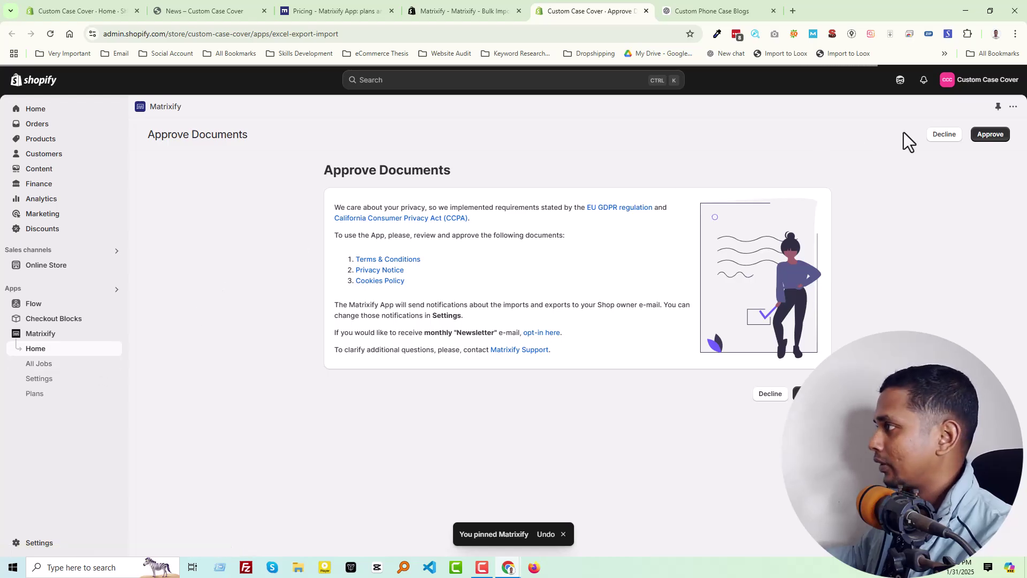
{"action": "left_click", "coordinate": [998, 135]}
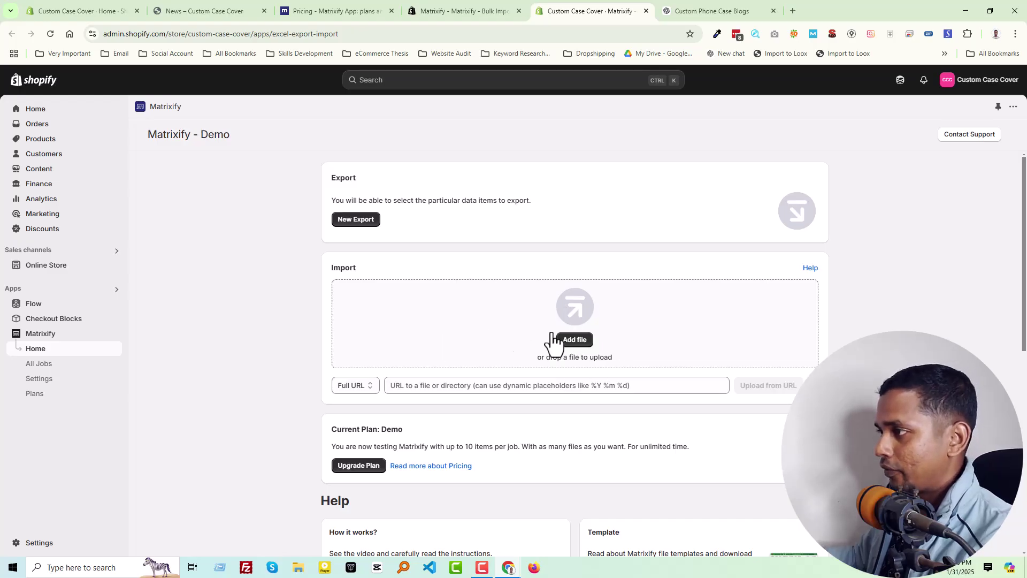
Return the Matrixify pricing tab to the home page and select the word CSV in the hero text
{"action": "left_click", "coordinate": [451, 6]}
{"action": "left_click", "coordinate": [332, 7]}
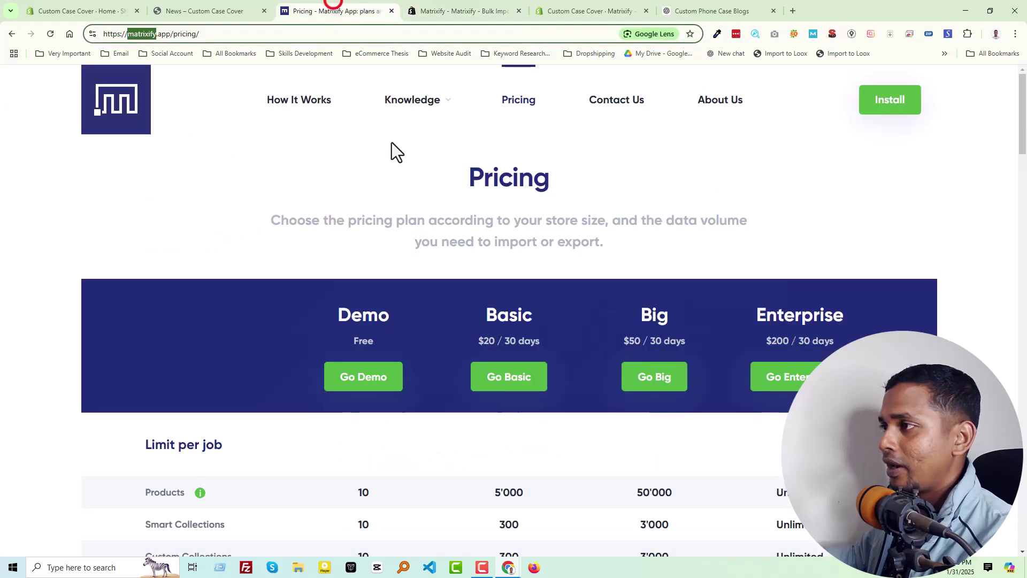
{"action": "scroll", "coordinate": [314, 258], "scroll_direction": "up", "scroll_amount": 1}
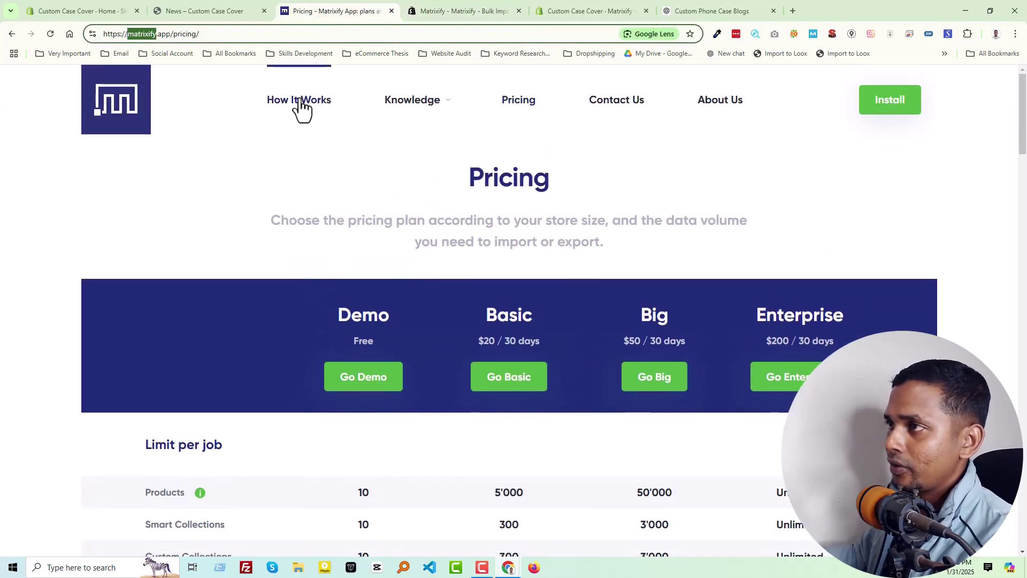
{"action": "left_click", "coordinate": [123, 118]}
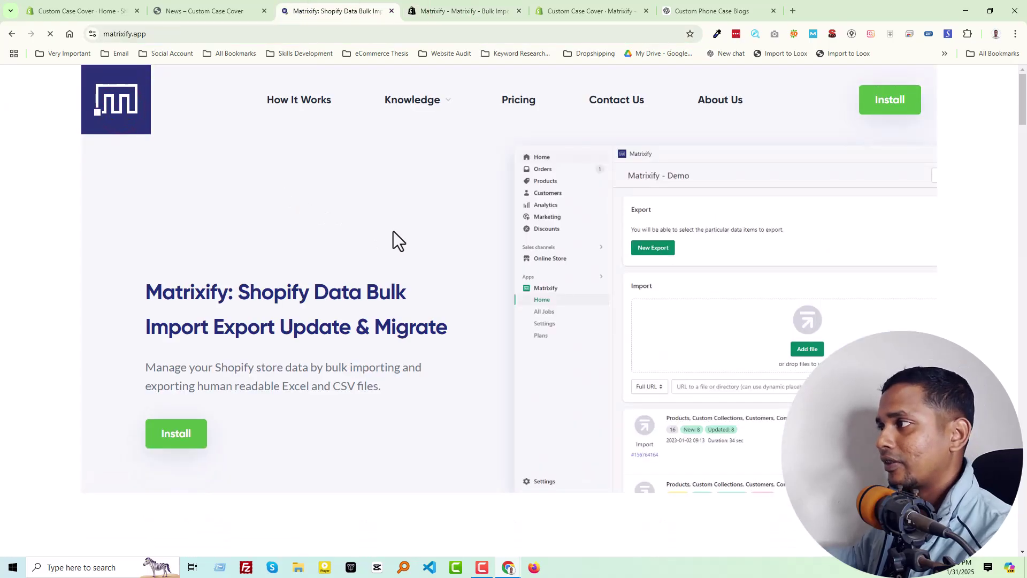
{"action": "double_click", "coordinate": [347, 373]}
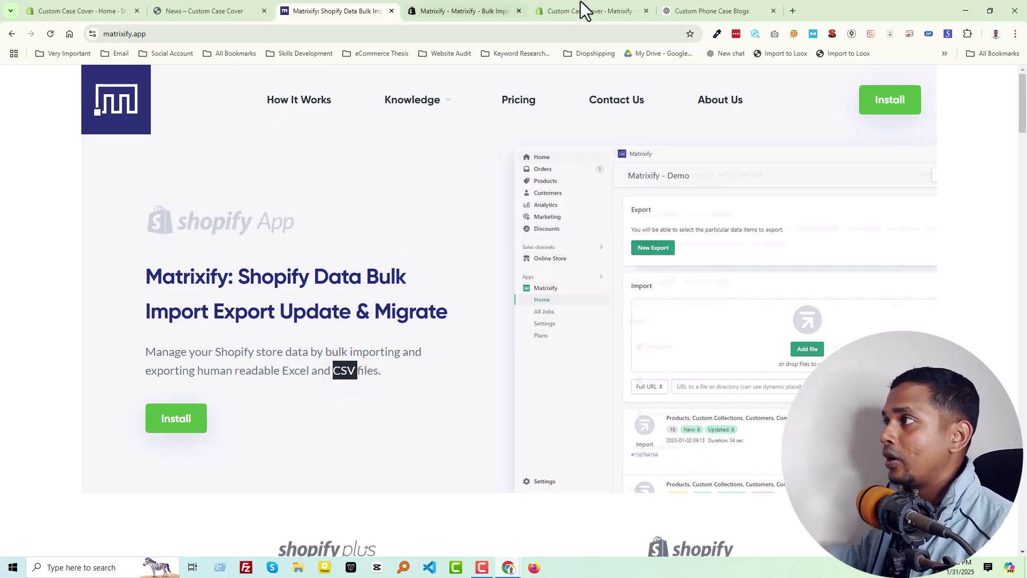
Close the Custom Phone Case Blogs canvas and open the original prompt for editing
{"action": "left_click", "coordinate": [675, 11]}
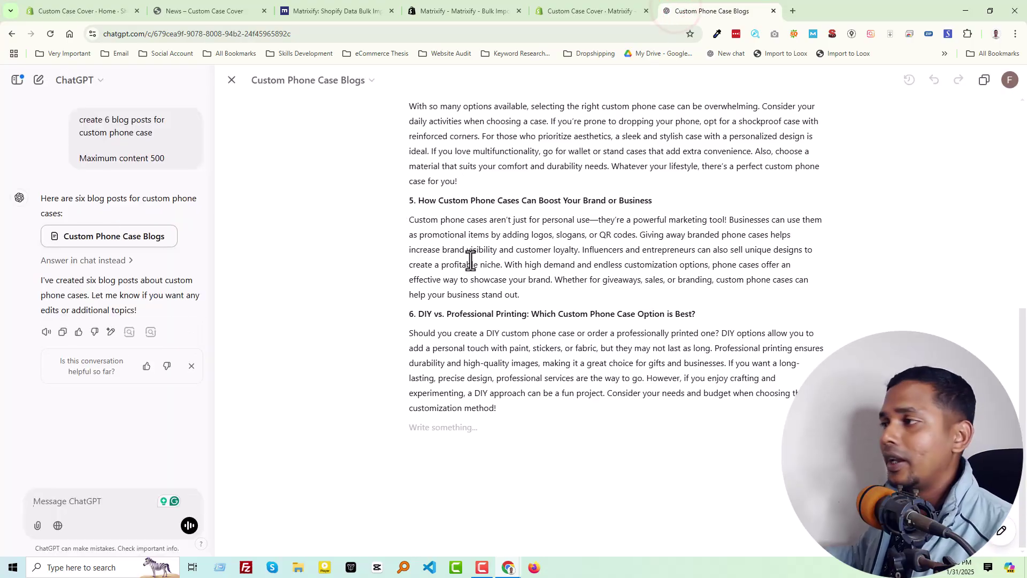
{"action": "scroll", "coordinate": [470, 259], "scroll_direction": "up", "scroll_amount": 7}
{"action": "left_click", "coordinate": [232, 81]}
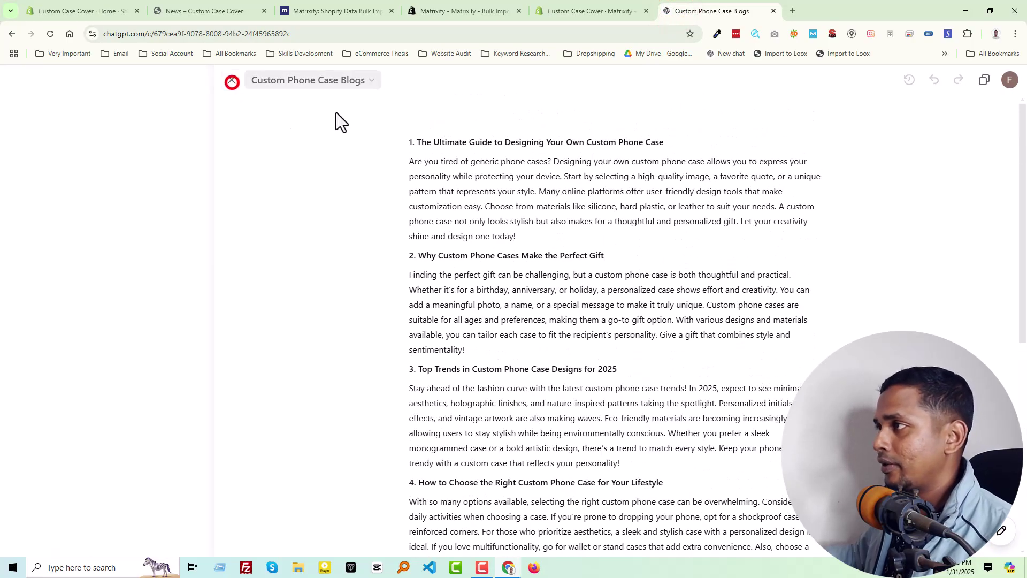
{"action": "scroll", "coordinate": [576, 149], "scroll_direction": "up", "scroll_amount": 1}
{"action": "scroll", "coordinate": [577, 150], "scroll_direction": "up", "scroll_amount": 1}
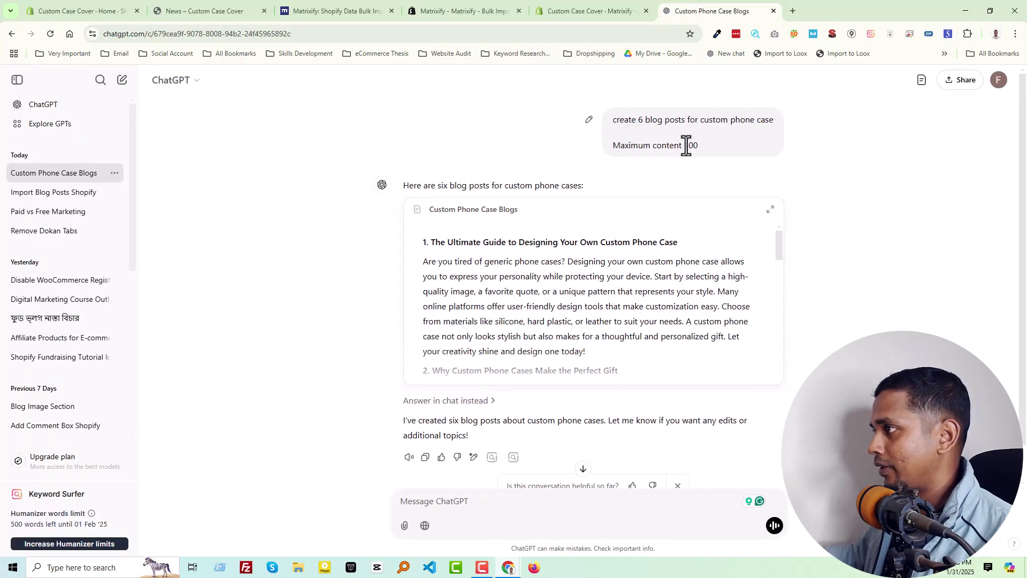
{"action": "left_click", "coordinate": [704, 143]}
{"action": "left_click", "coordinate": [587, 119]}
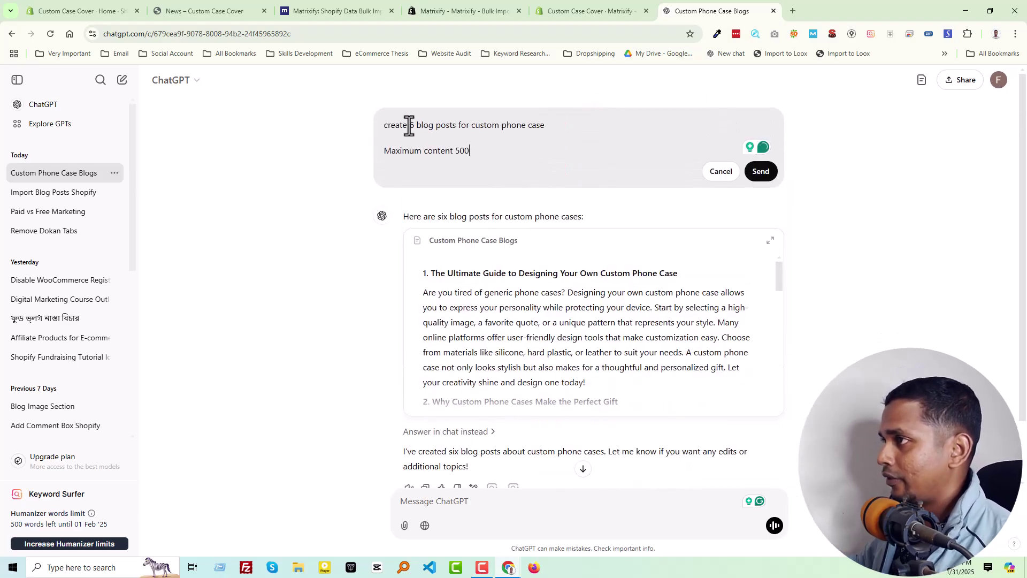
Change the request to 10 posts, add 'And Make all blog post in CSV format', and resend
{"action": "double_click", "coordinate": [409, 127]}
{"action": "type", "text": "10"}
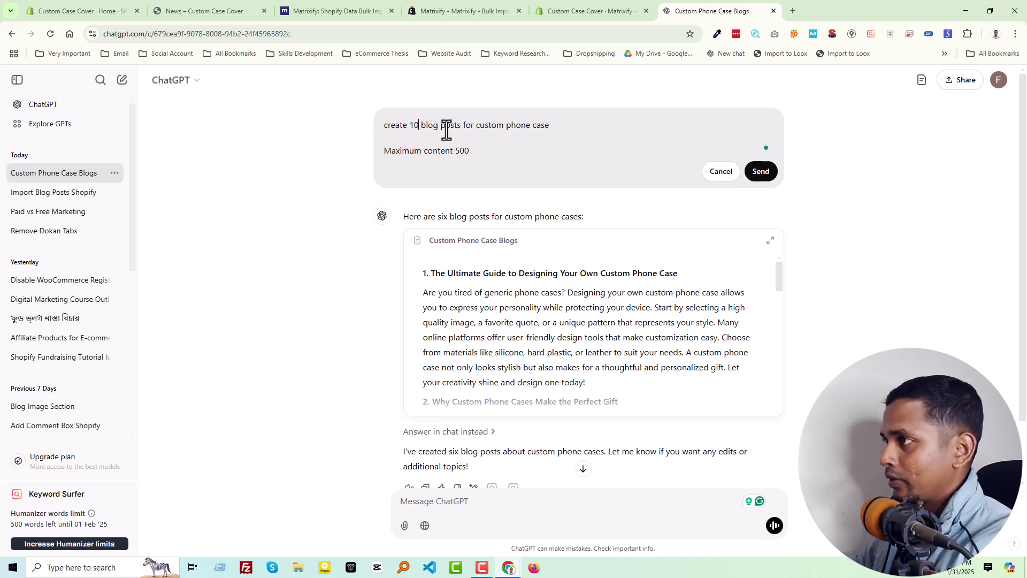
{"action": "left_click", "coordinate": [482, 155]}
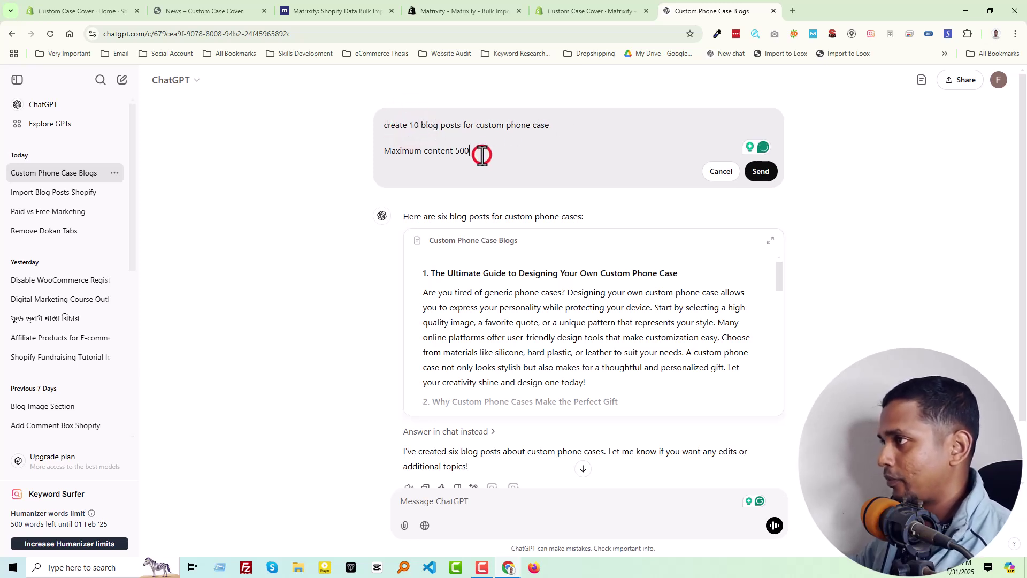
{"action": "key", "text": "shift+Return"}
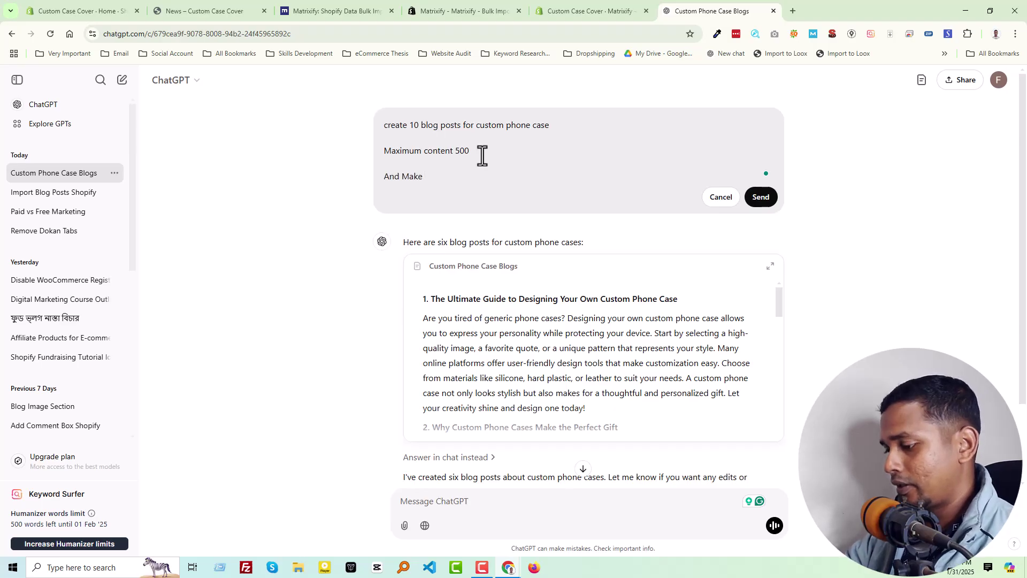
{"action": "type", "text": "And Make all blog post in"}
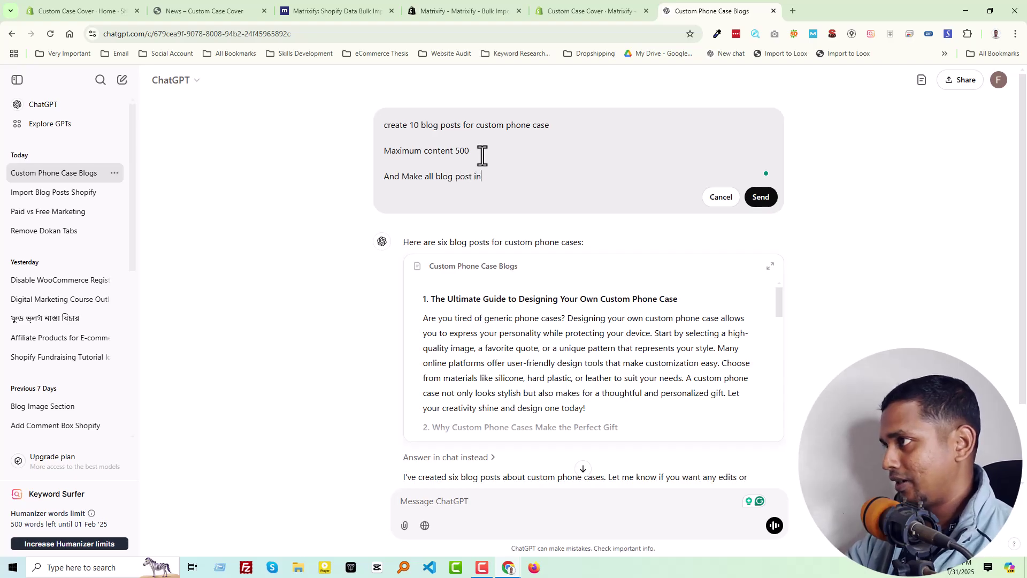
{"action": "type", "text": " CSV forma"}
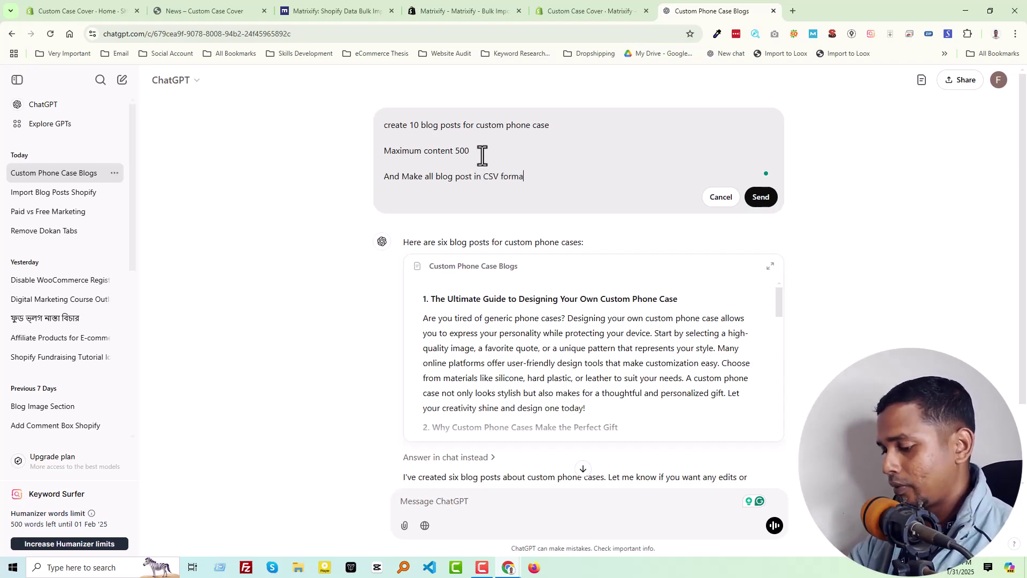
{"action": "type", "text": "t"}
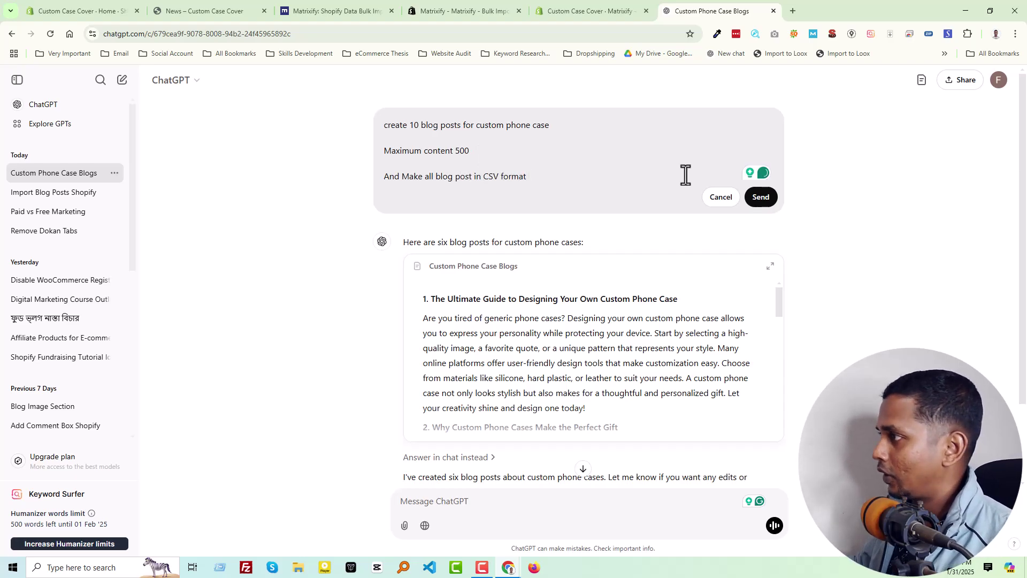
{"action": "left_click", "coordinate": [769, 201]}
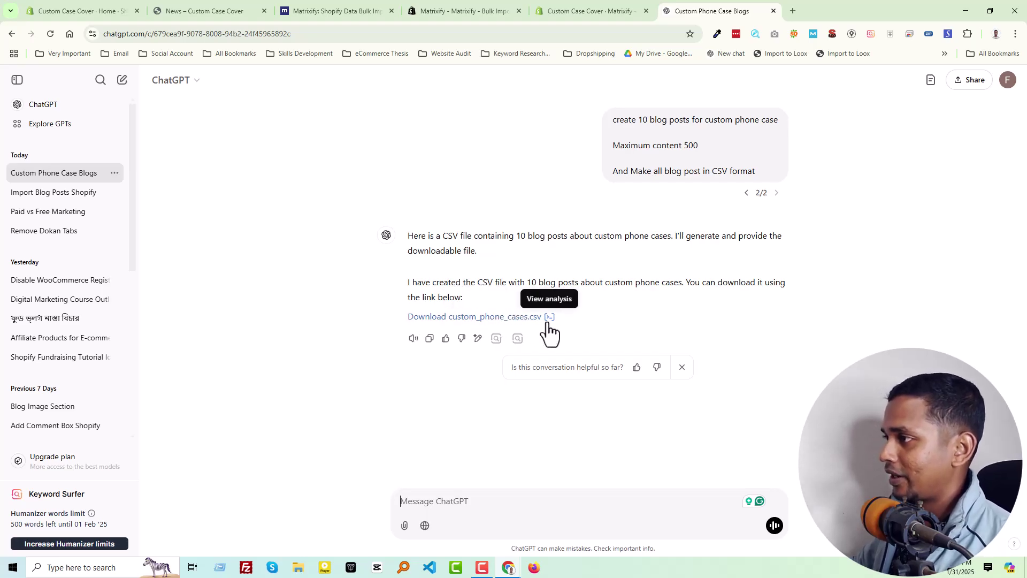
Download and save custom_phone_cases.csv, then return to the Matrixify page in Shopify
{"action": "left_click", "coordinate": [495, 318]}
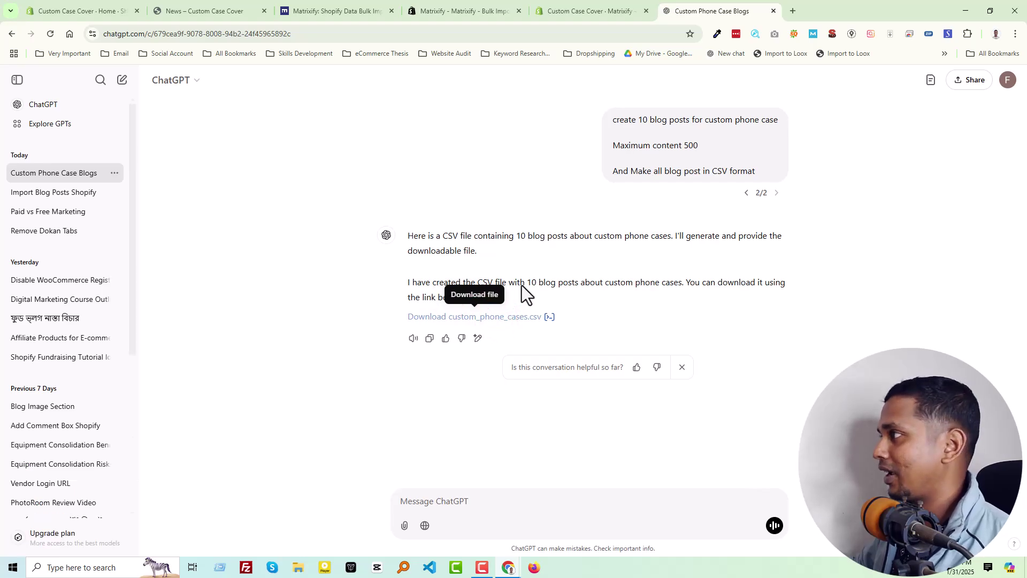
{"action": "left_click", "coordinate": [481, 256]}
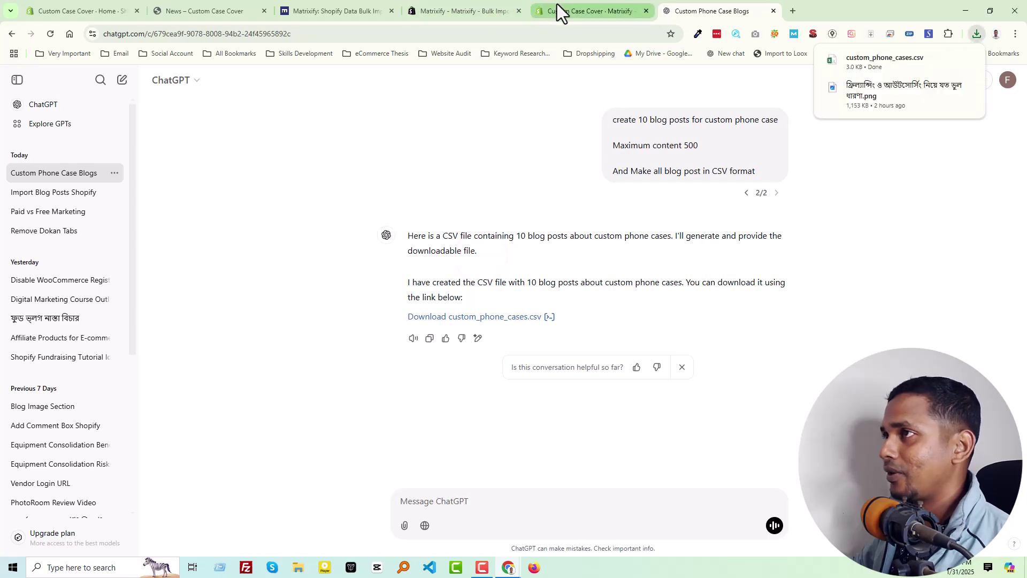
{"action": "left_click", "coordinate": [559, 7]}
Upload custom_phone_cases.csv from the downloads folder into the Matrixify import drop zone
{"action": "left_click", "coordinate": [981, 38]}
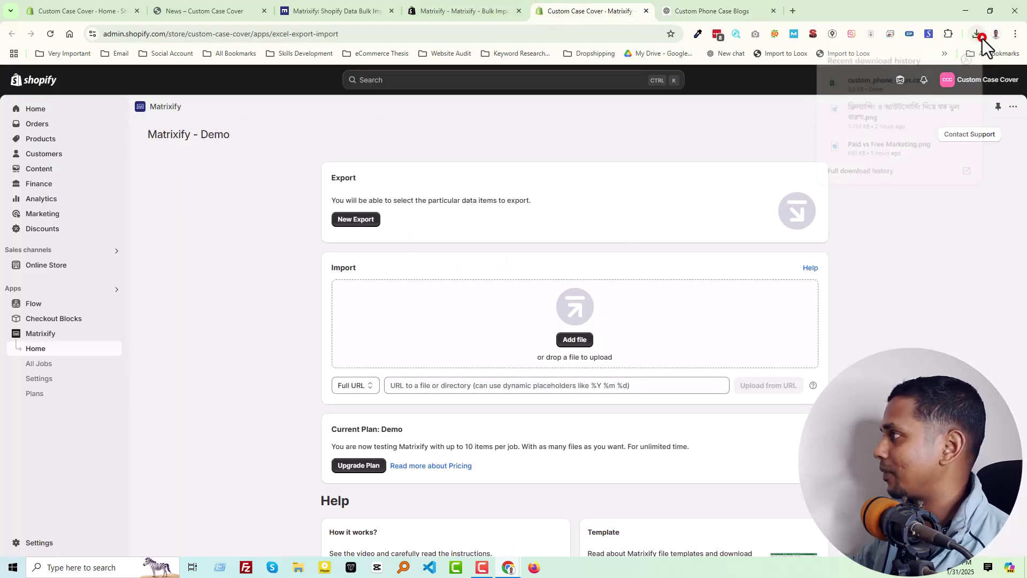
{"action": "left_click", "coordinate": [947, 81]}
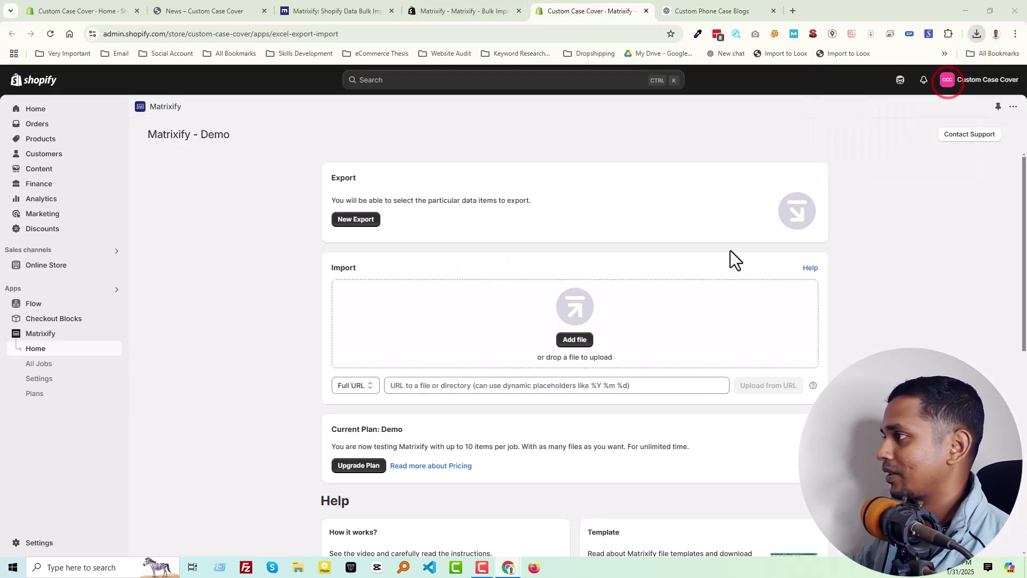
{"action": "left_click_drag", "start_coordinate": [541, 156], "coordinate": [803, 151]}
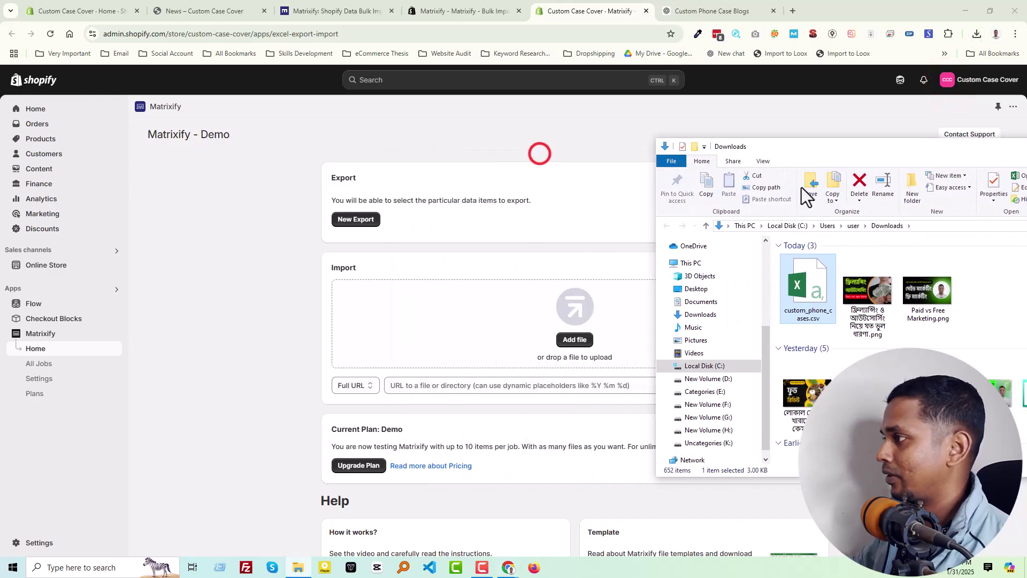
{"action": "left_click_drag", "start_coordinate": [807, 291], "coordinate": [498, 342]}
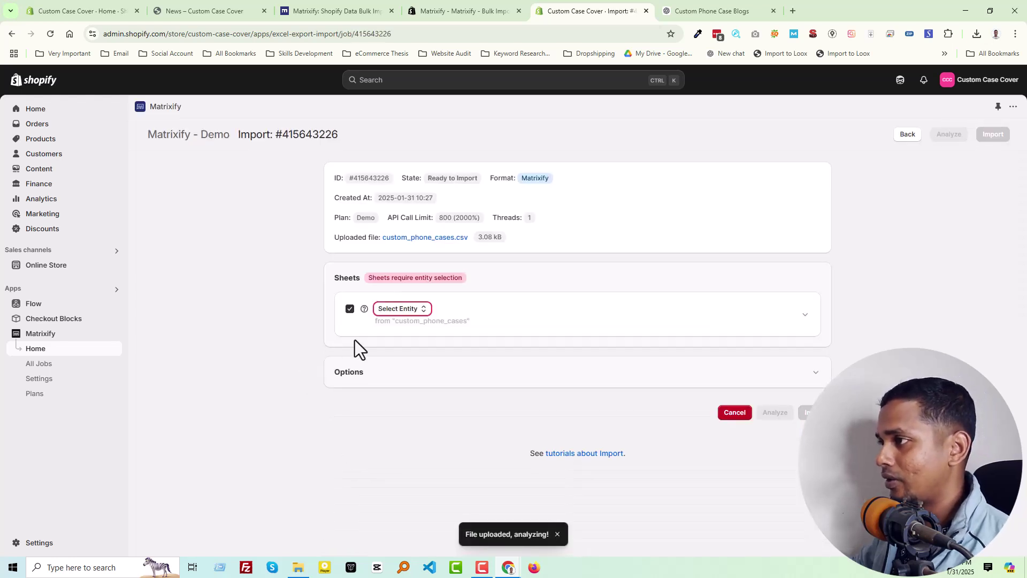
Set the sheet's entity to Blog Posts and analyze the file: 10 items, 1 column ignored
{"action": "left_click", "coordinate": [408, 310]}
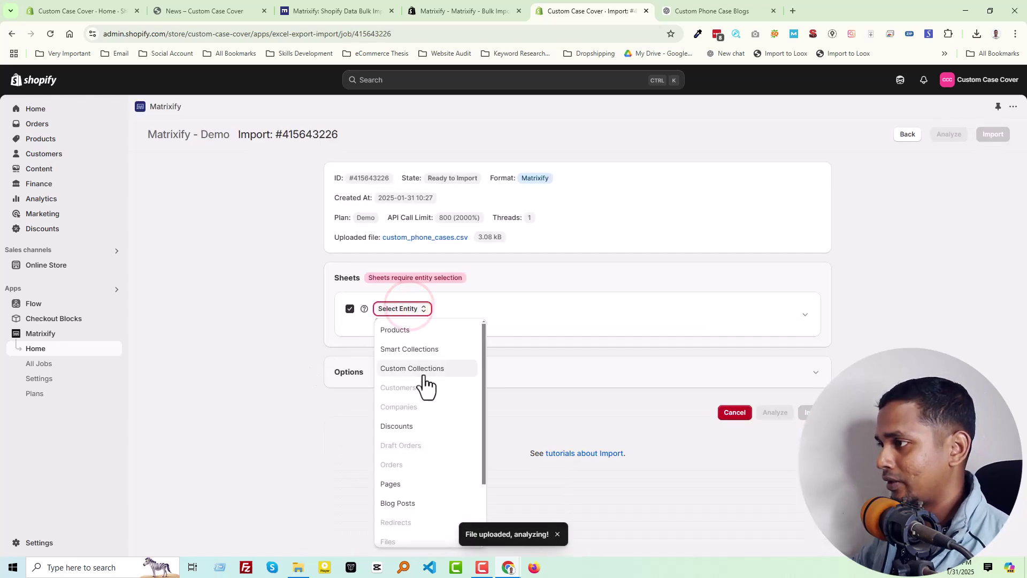
{"action": "left_click", "coordinate": [400, 503]}
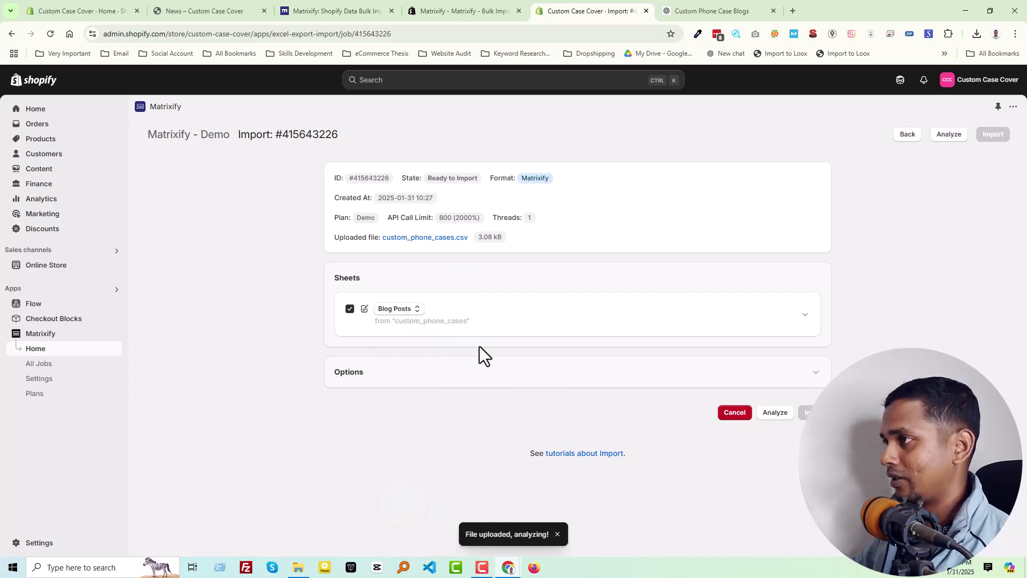
{"action": "left_click", "coordinate": [471, 372]}
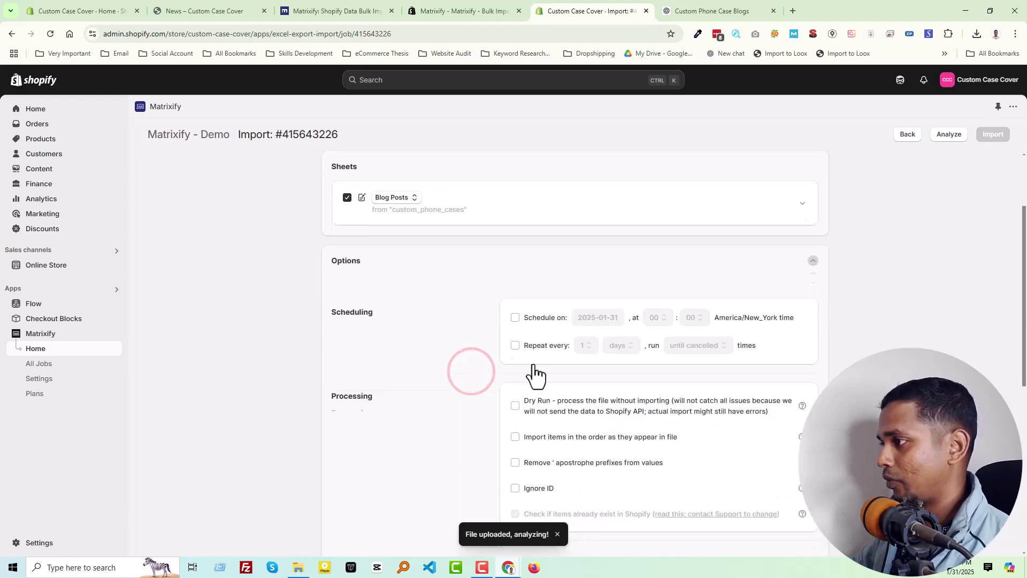
{"action": "scroll", "coordinate": [525, 301], "scroll_direction": "down", "scroll_amount": 3}
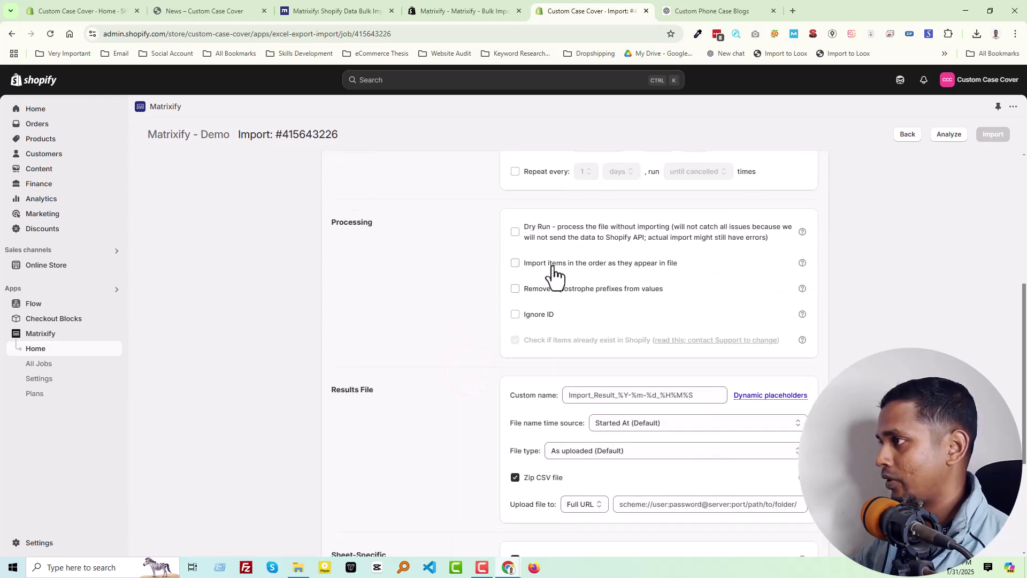
{"action": "scroll", "coordinate": [558, 284], "scroll_direction": "down", "scroll_amount": 3}
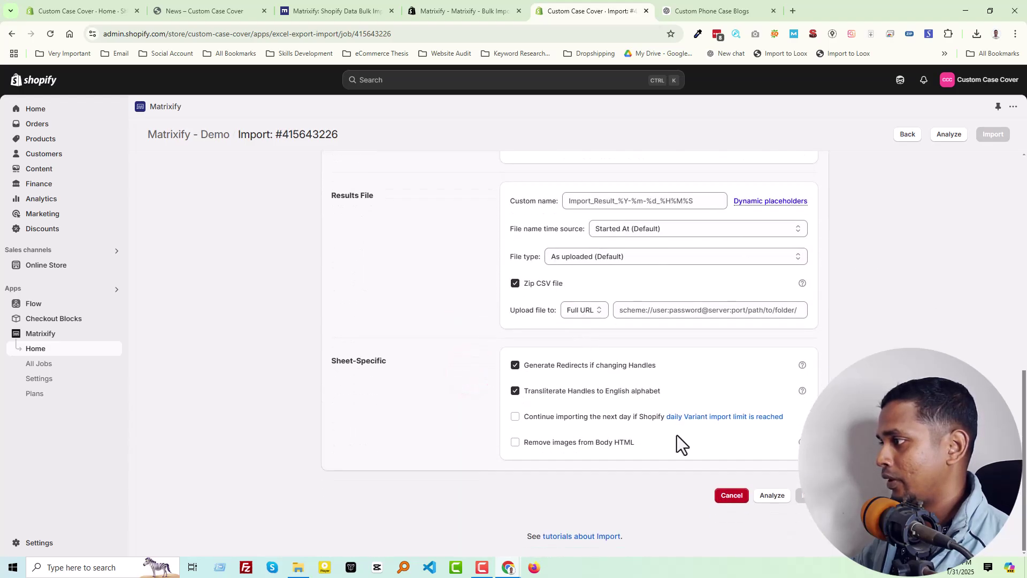
{"action": "left_click", "coordinate": [773, 497]}
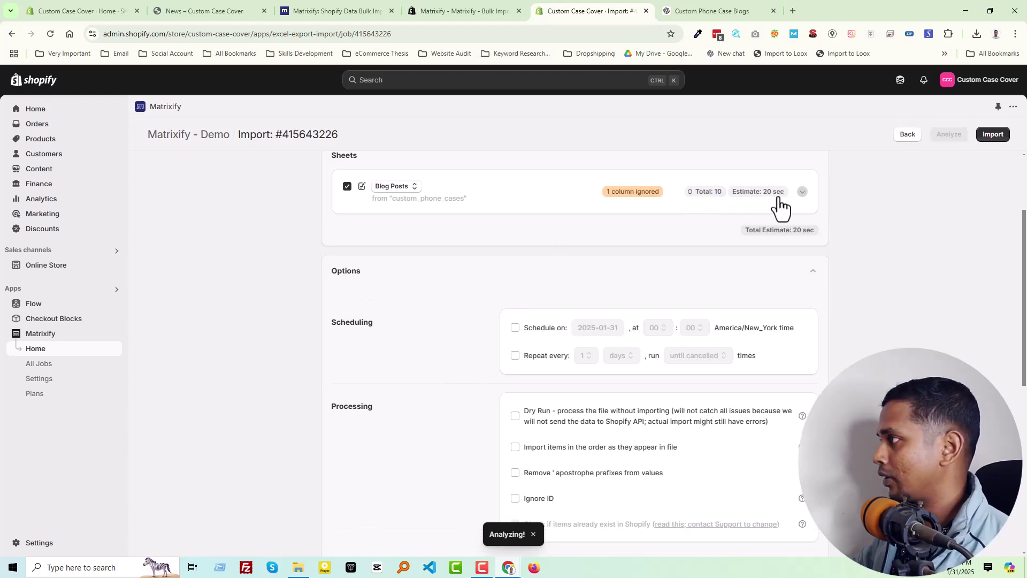
{"action": "scroll", "coordinate": [672, 262], "scroll_direction": "down", "scroll_amount": 10}
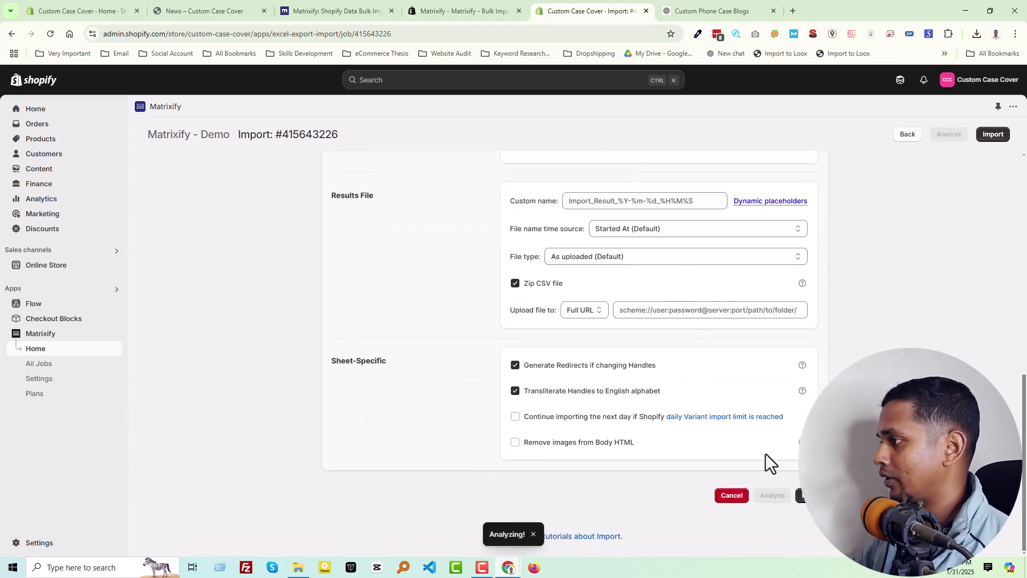
Run the Matrixify import of custom_phone_cases.csv to create the 10 blog posts
{"action": "left_click", "coordinate": [801, 496]}
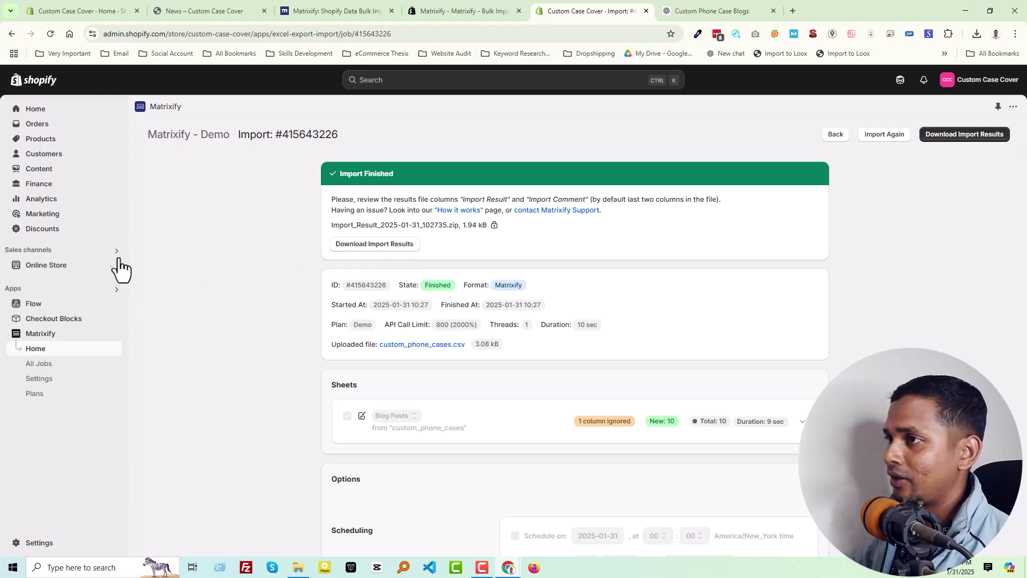
Reload the storefront News blog, then return to the still-empty admin Blog posts page
{"action": "left_click", "coordinate": [187, 7]}
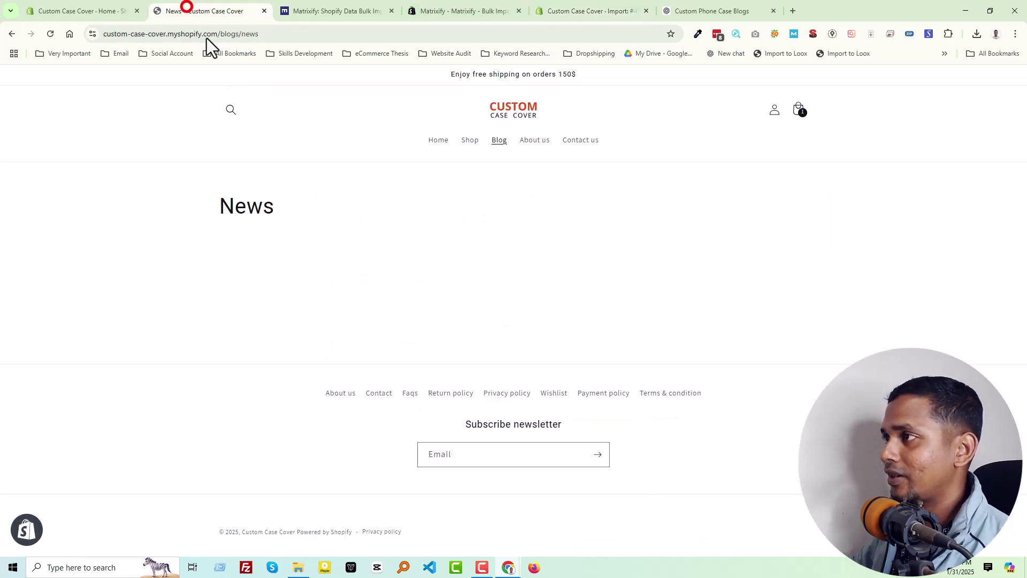
{"action": "right_click", "coordinate": [318, 199]}
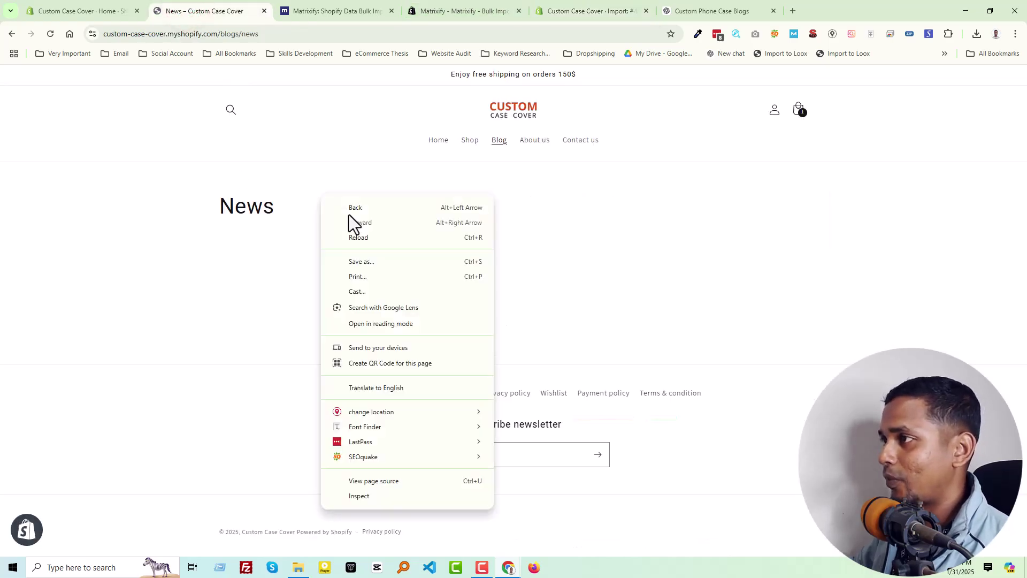
{"action": "left_click", "coordinate": [362, 242]}
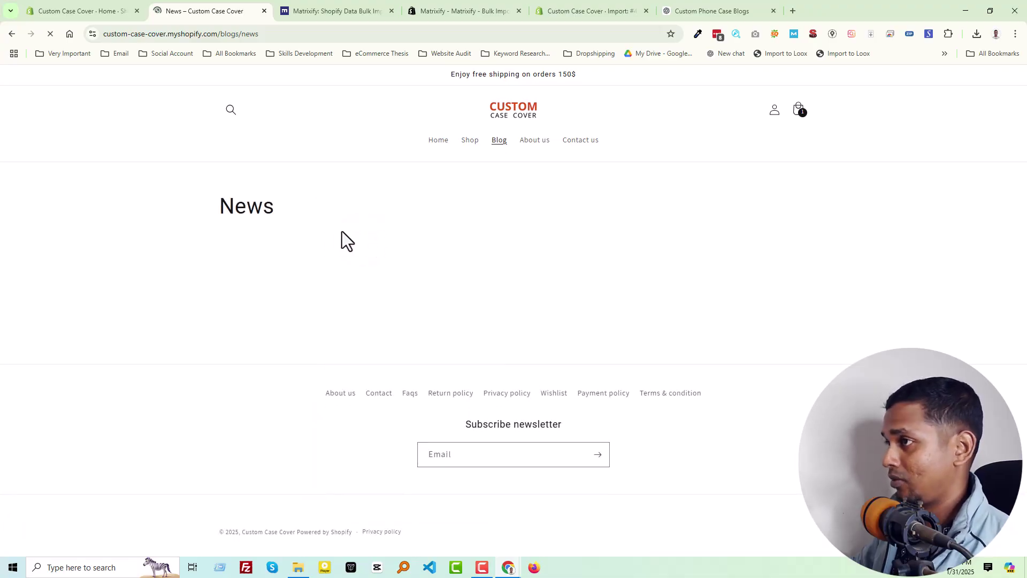
{"action": "left_click", "coordinate": [75, 10]}
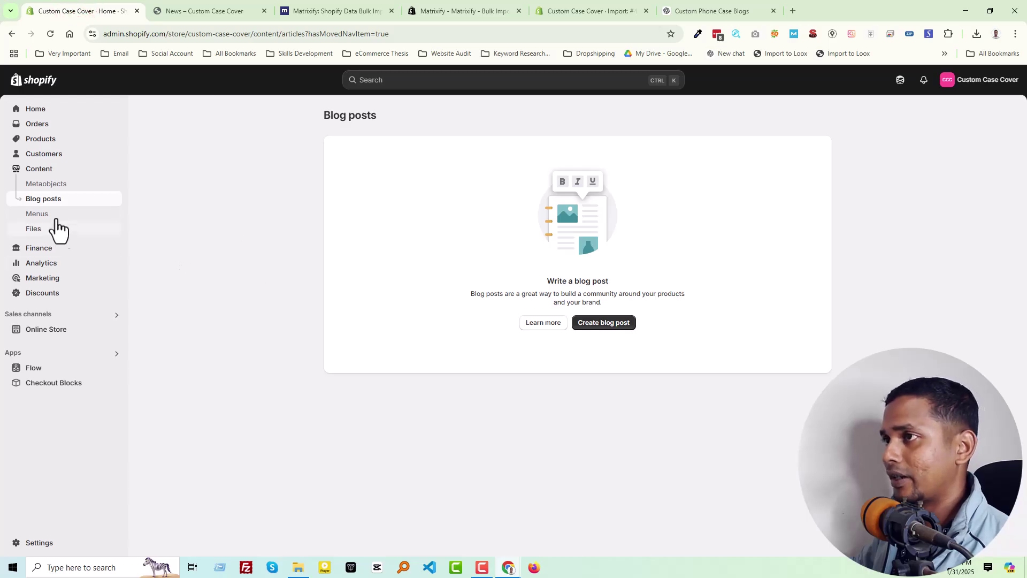
Refresh Blog posts to confirm the ten imported phone case posts are Visible in News
{"action": "left_click", "coordinate": [46, 197]}
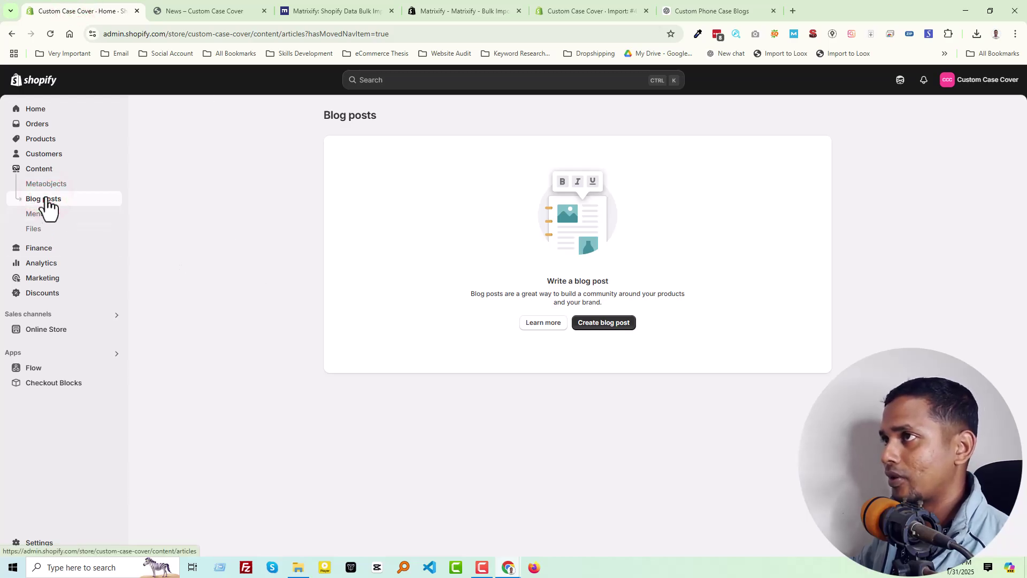
{"action": "left_click", "coordinate": [53, 34]}
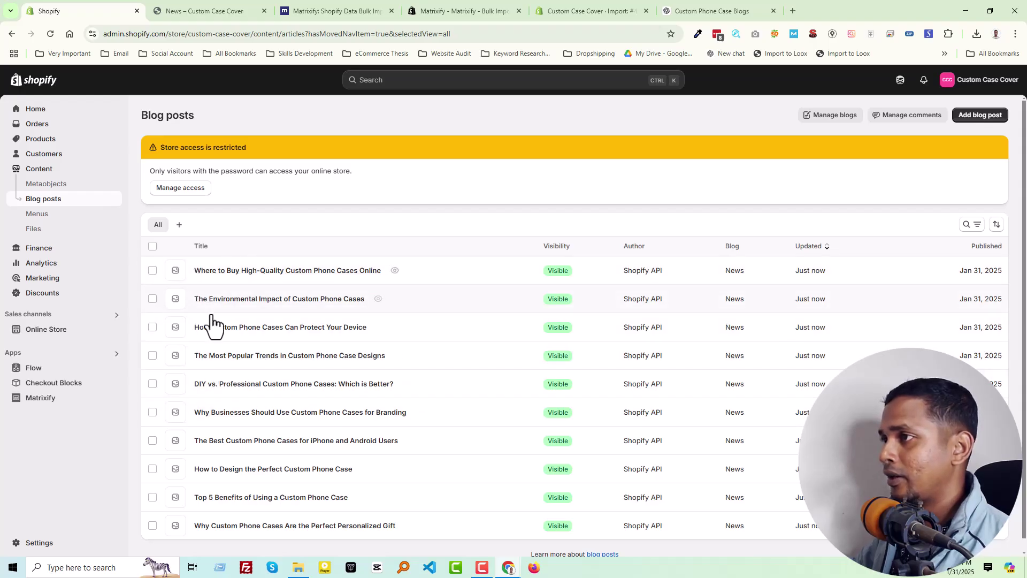
{"action": "scroll", "coordinate": [219, 316], "scroll_direction": "down", "scroll_amount": 1}
{"action": "scroll", "coordinate": [244, 407], "scroll_direction": "up", "scroll_amount": 1}
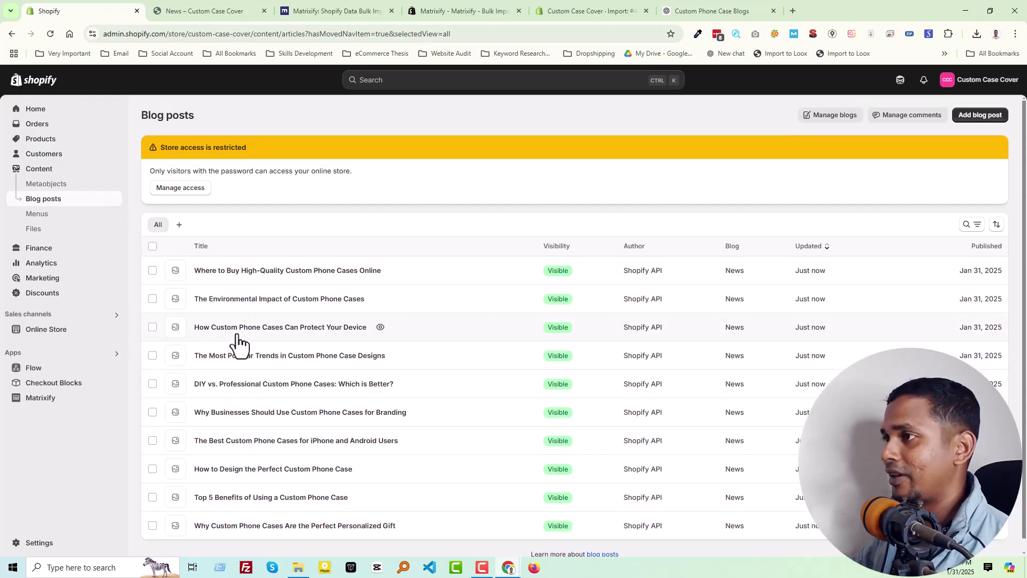
{"action": "left_click", "coordinate": [586, 7]}
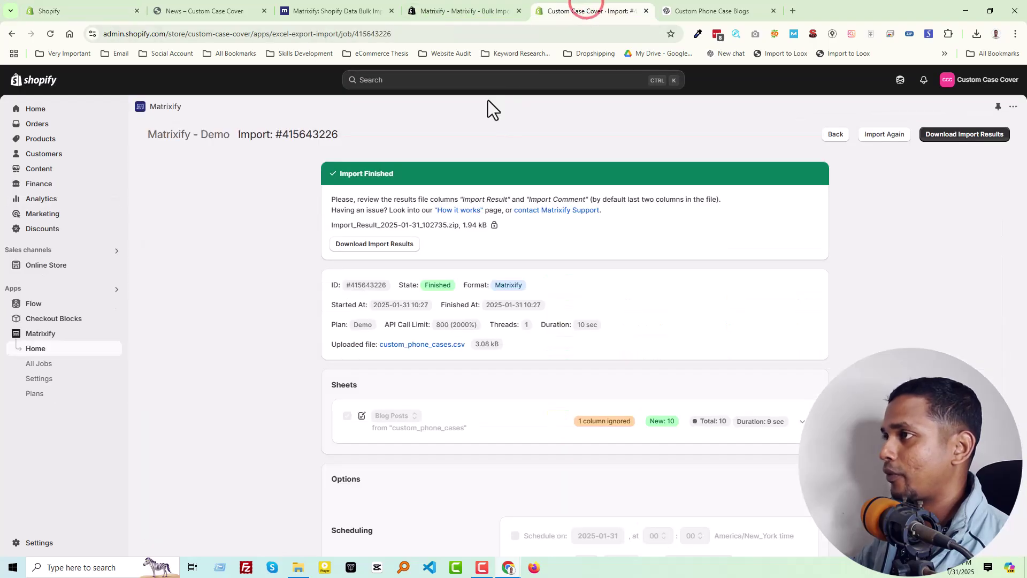
Browse the storefront News blog listing the imported phone case posts dated January 31, 2025
{"action": "left_click", "coordinate": [247, 11]}
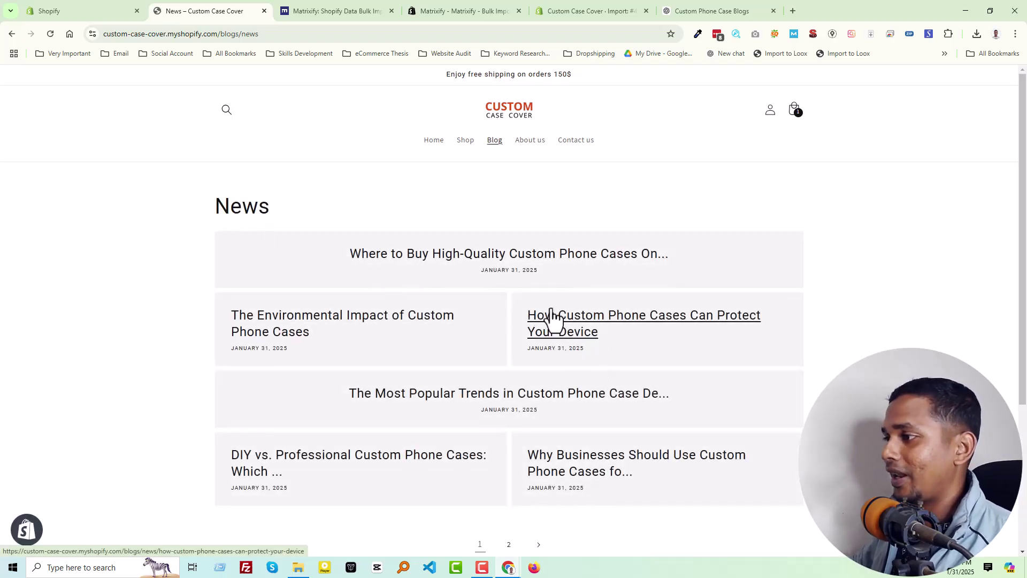
{"action": "scroll", "coordinate": [550, 321], "scroll_direction": "down", "scroll_amount": 3}
{"action": "scroll", "coordinate": [532, 321], "scroll_direction": "up", "scroll_amount": 1}
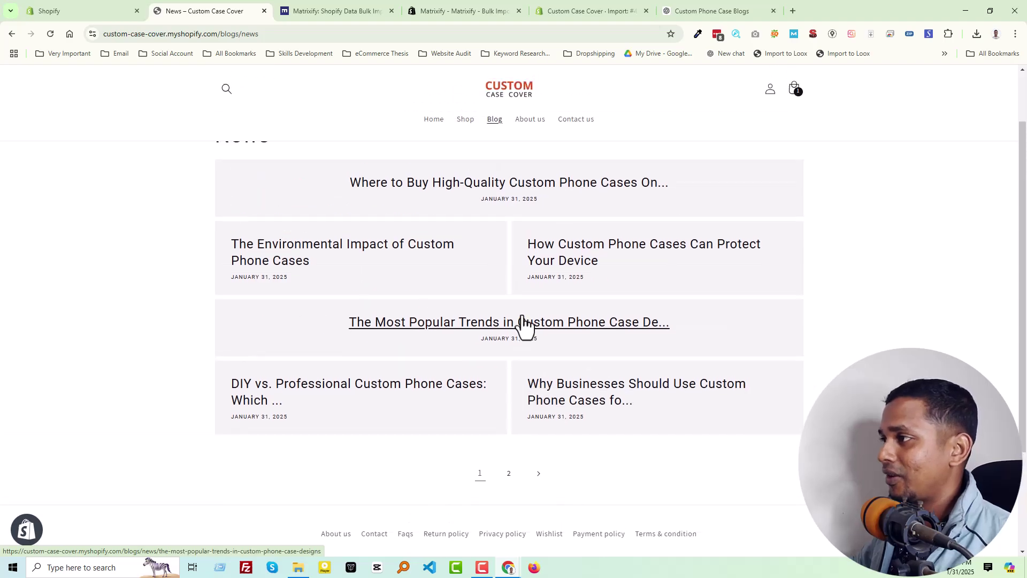
{"action": "scroll", "coordinate": [826, 350], "scroll_direction": "up", "scroll_amount": 1}
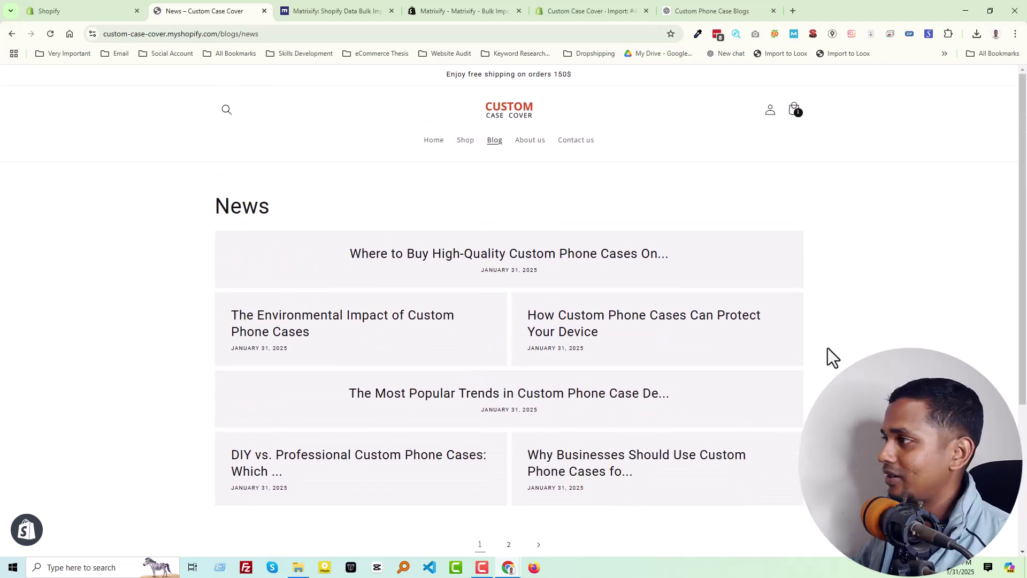